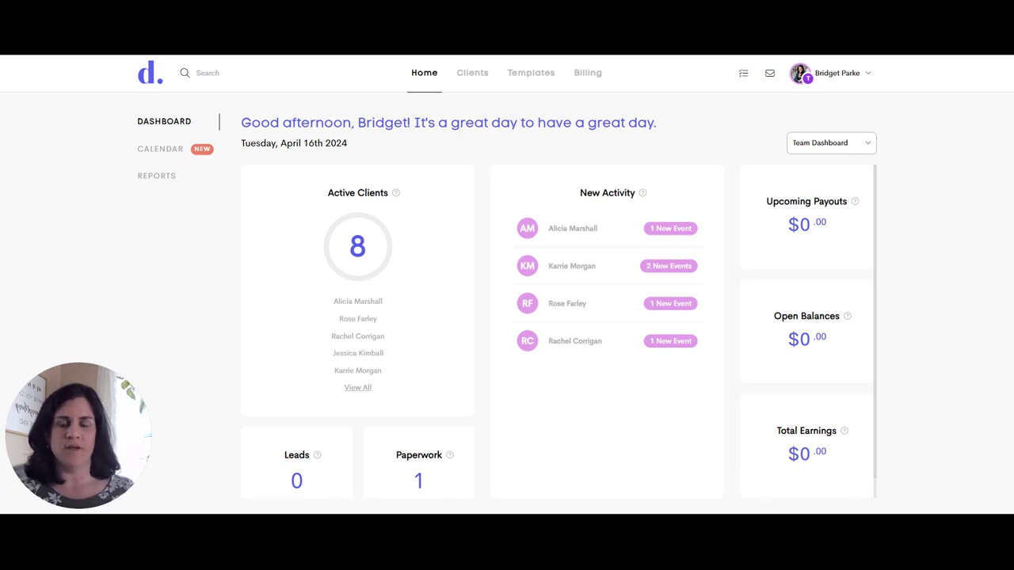
Step: Show the April 2024 month calendar, then bring up the account menu with Team D active
click(155, 151)
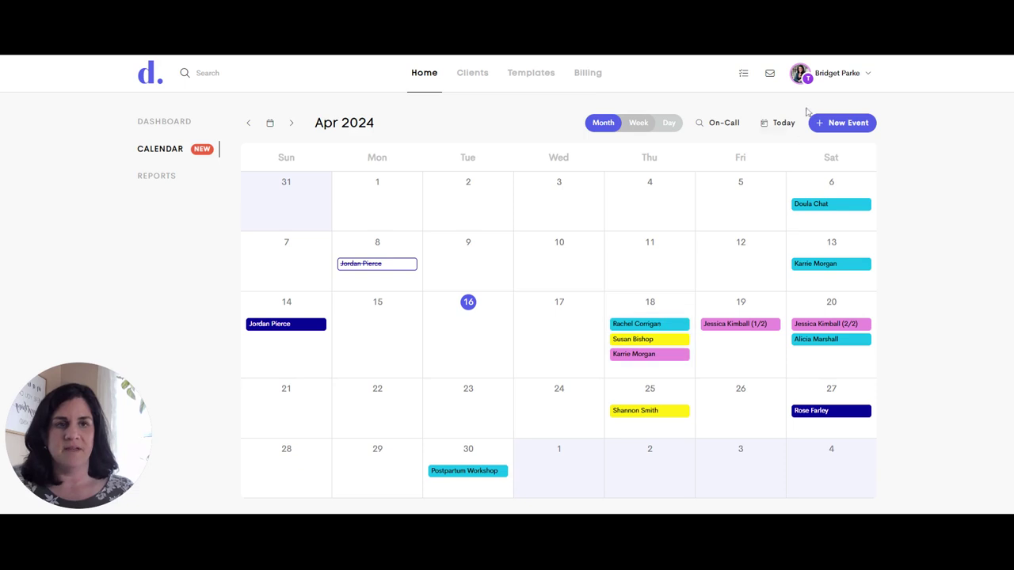
click(829, 80)
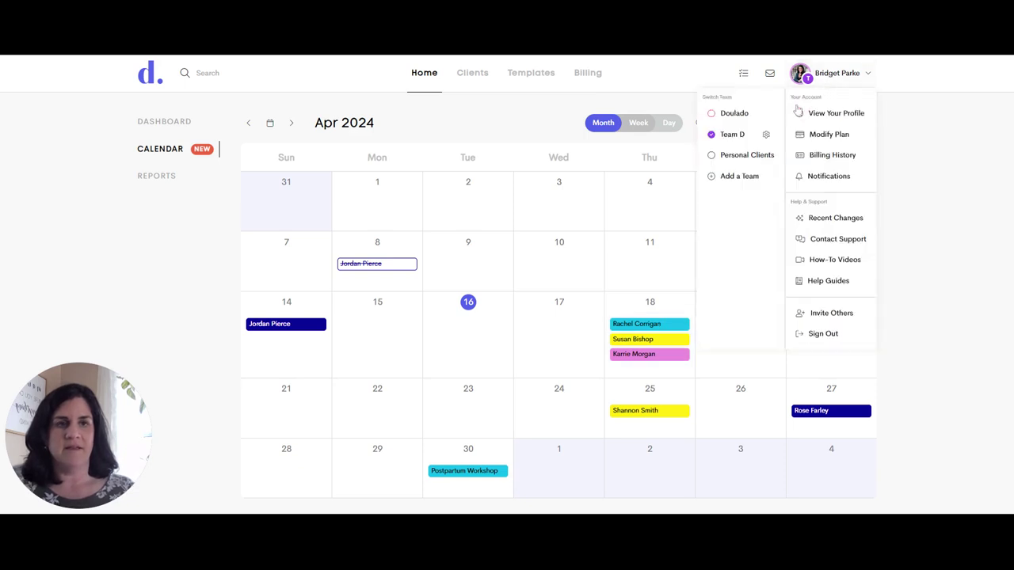
Step: Save the last contributor's role and colour in the team's Members list
click(766, 135)
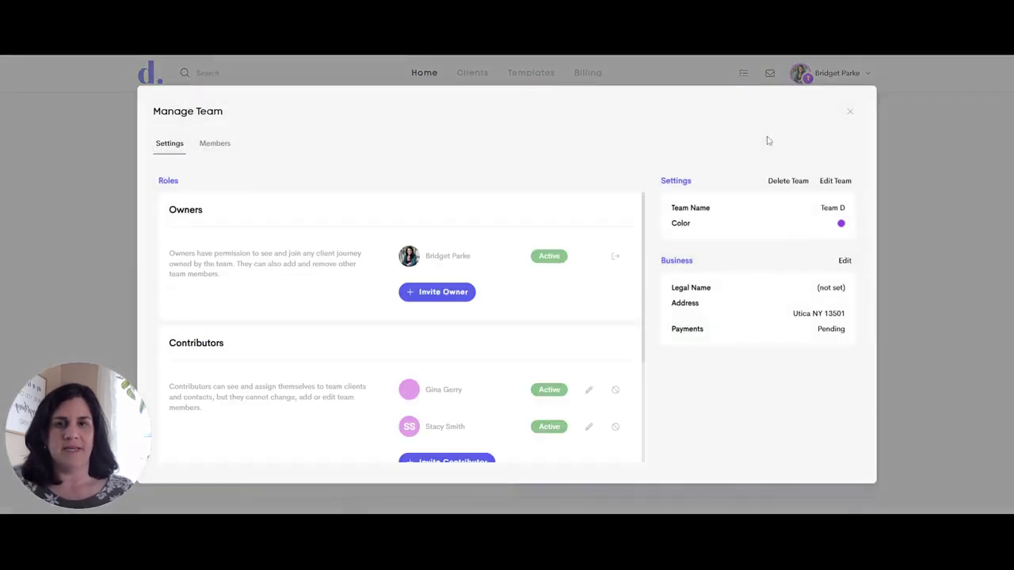
click(212, 147)
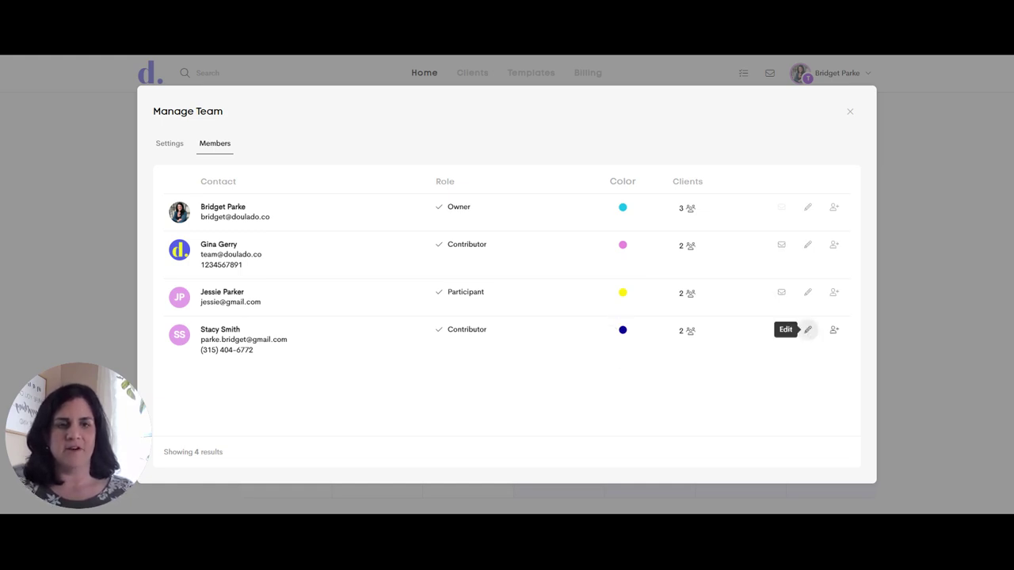
click(809, 330)
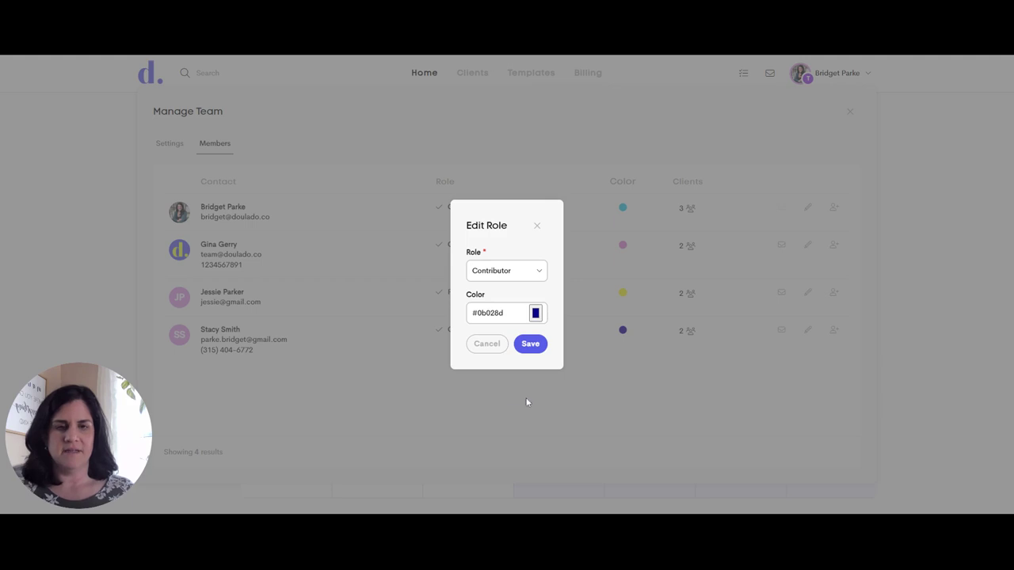
click(525, 345)
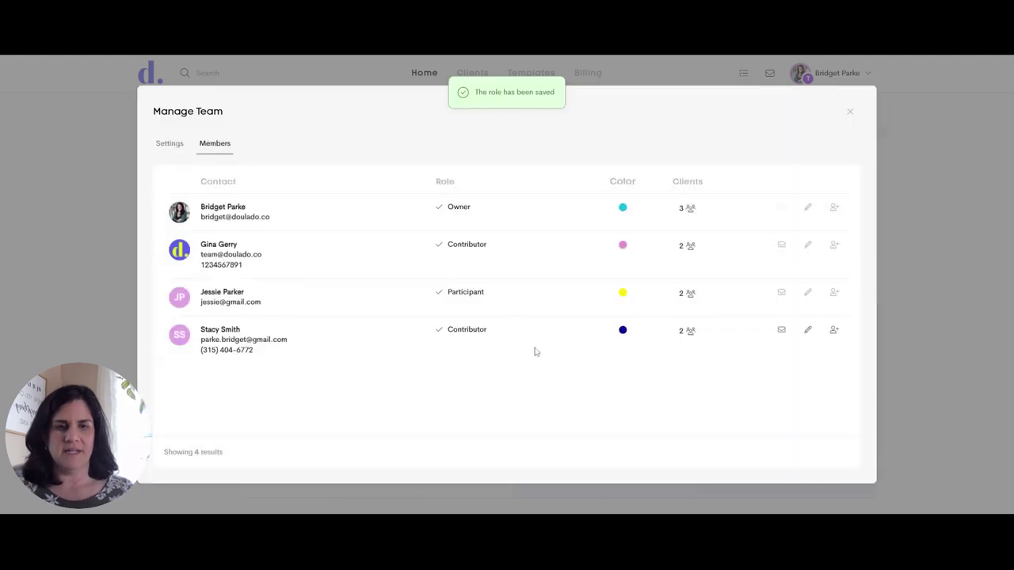
Step: Close Manage Team and the account menu, and start a new calendar event
click(850, 113)
click(842, 86)
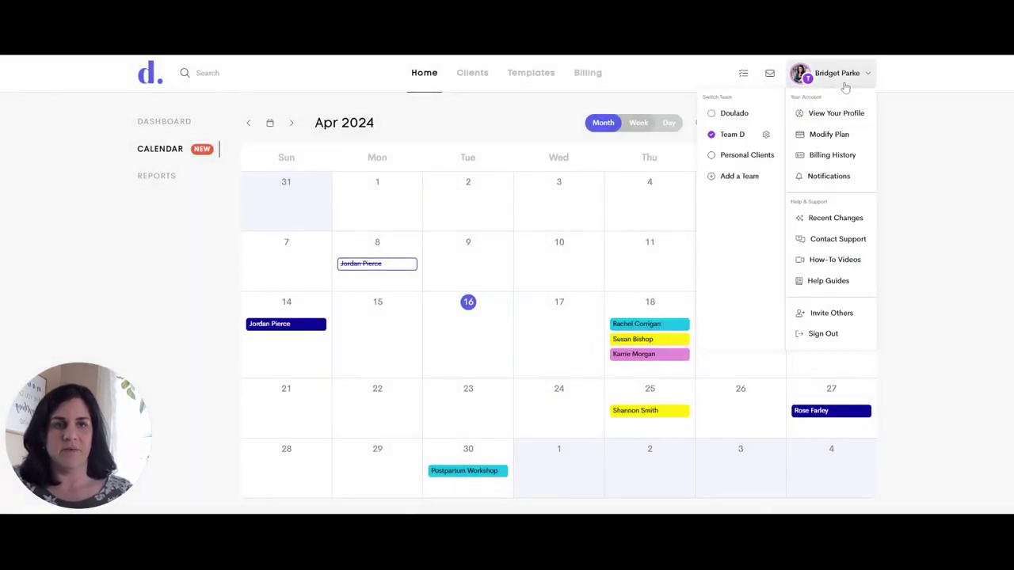
click(442, 120)
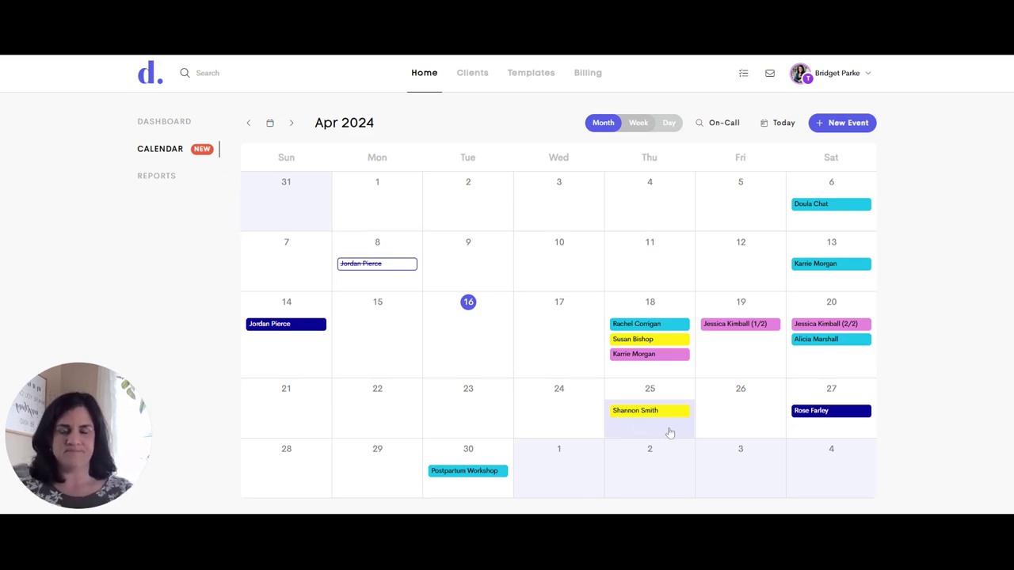
click(862, 125)
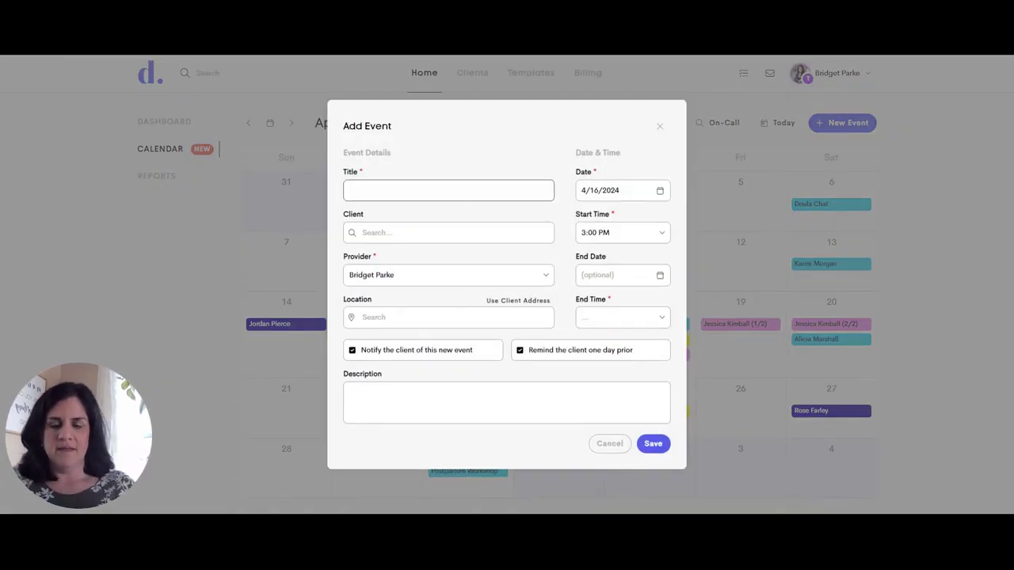
Step: Title the event Consultation, date it 4/19/2024, and select the client
text(Consultation)
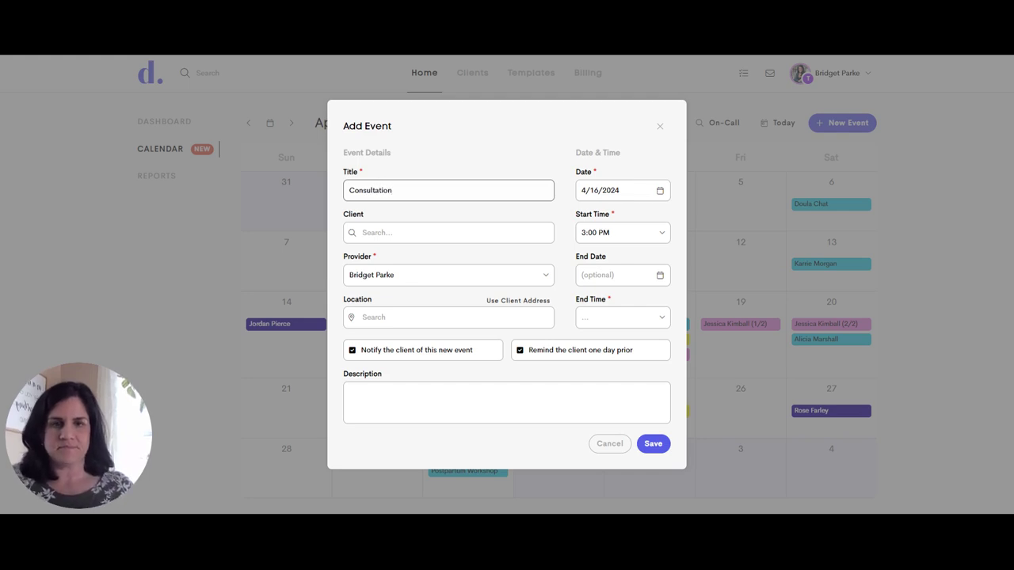
click(659, 191)
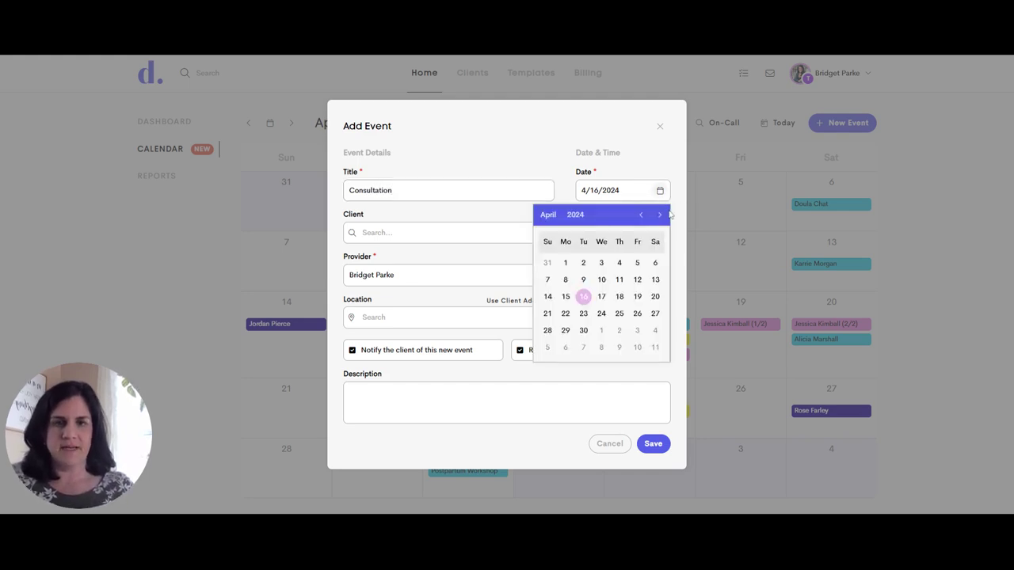
click(636, 296)
click(448, 232)
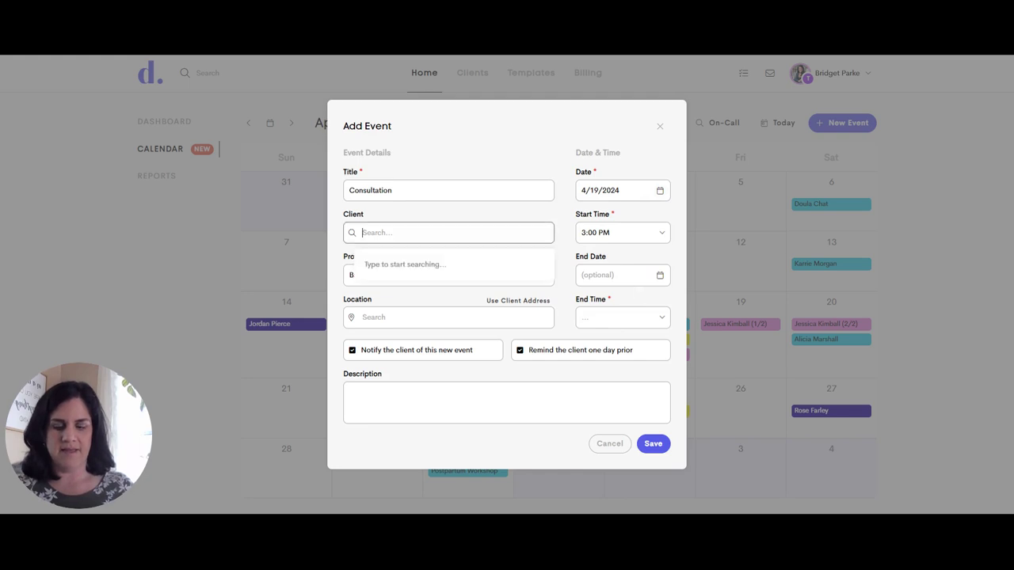
text(Alici)
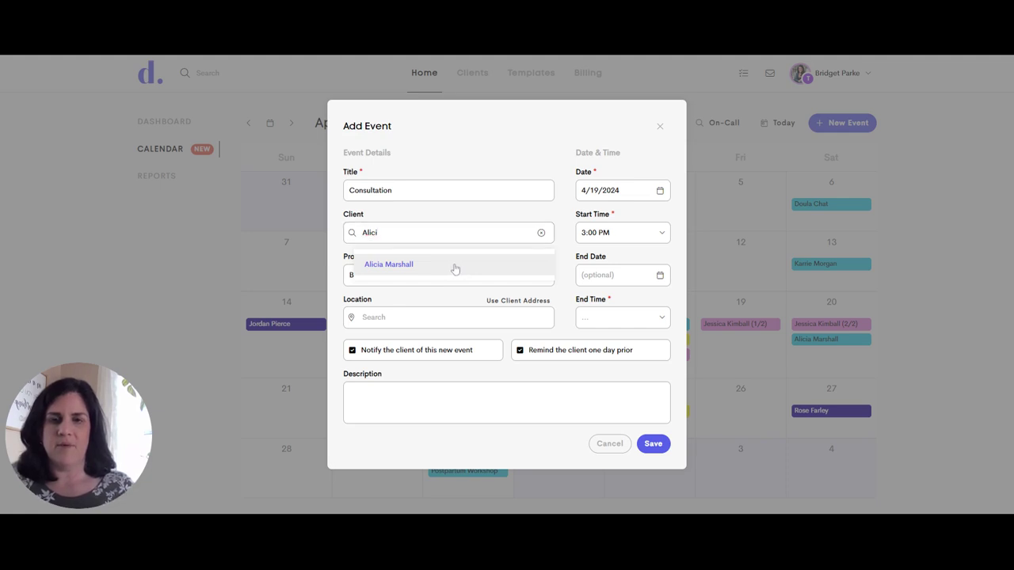
click(456, 268)
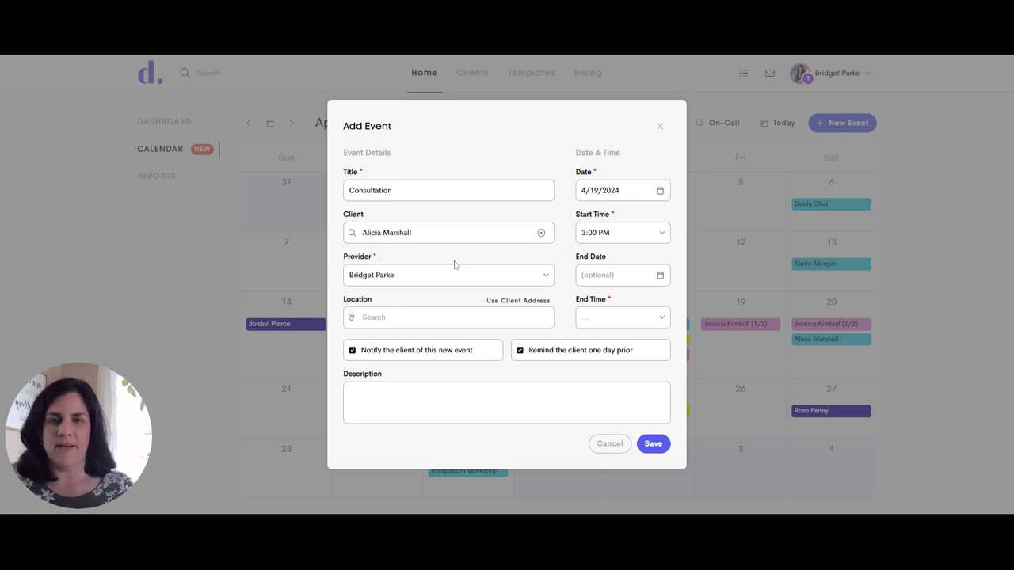
Step: Assign the event to another provider and use the client's address as the location
click(546, 277)
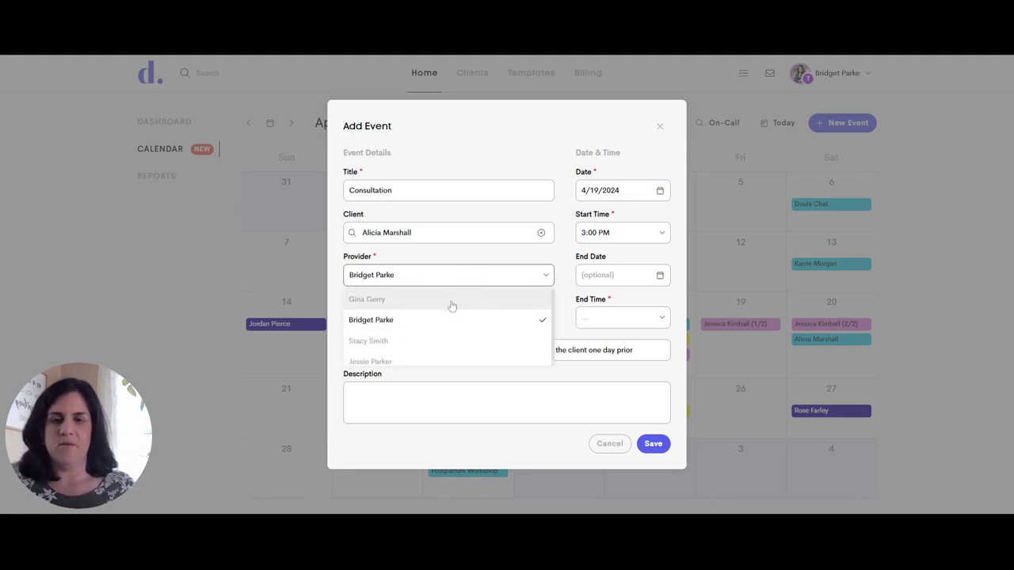
scroll(452, 303, down, 1)
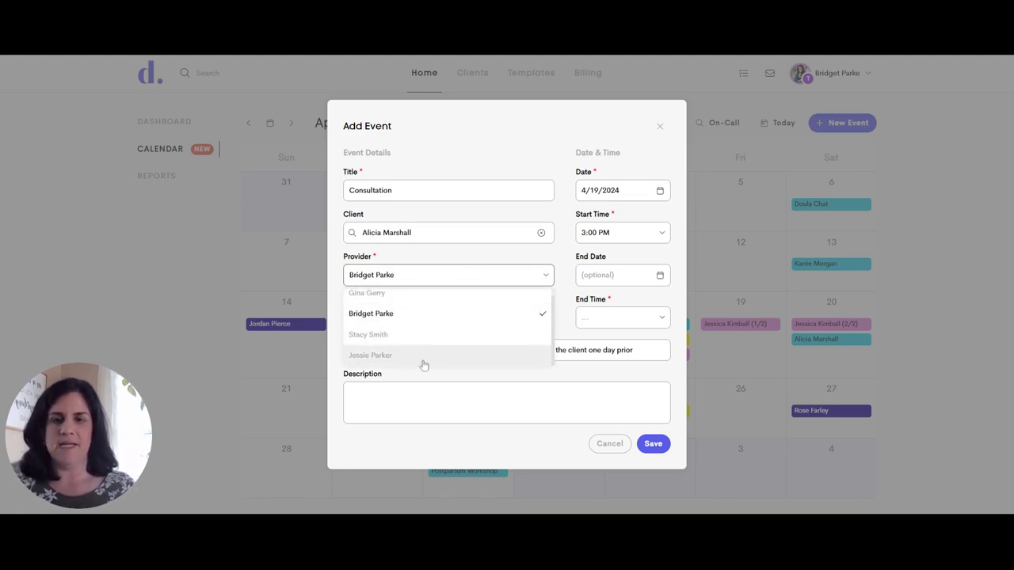
click(432, 294)
click(451, 317)
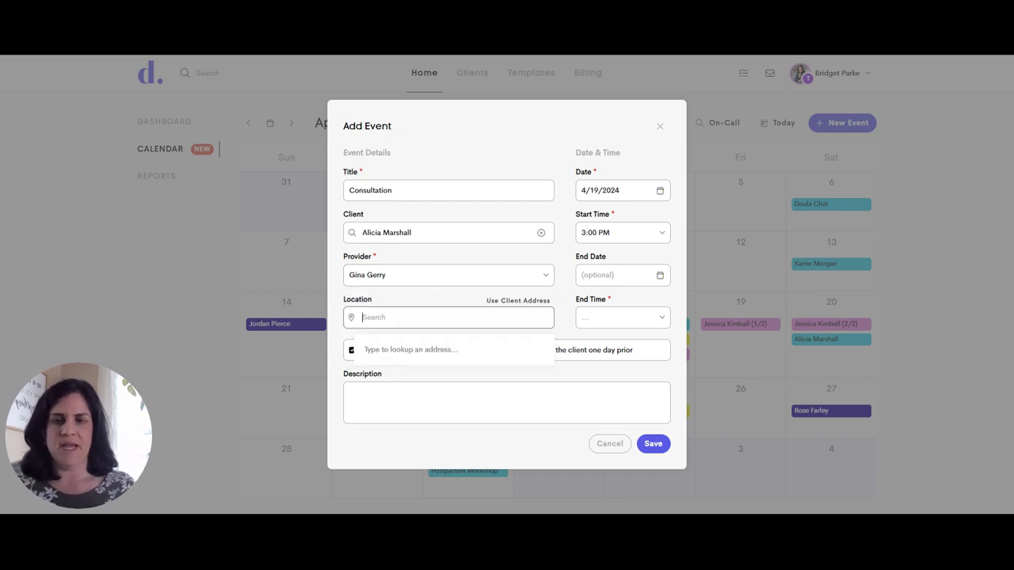
text(3907)
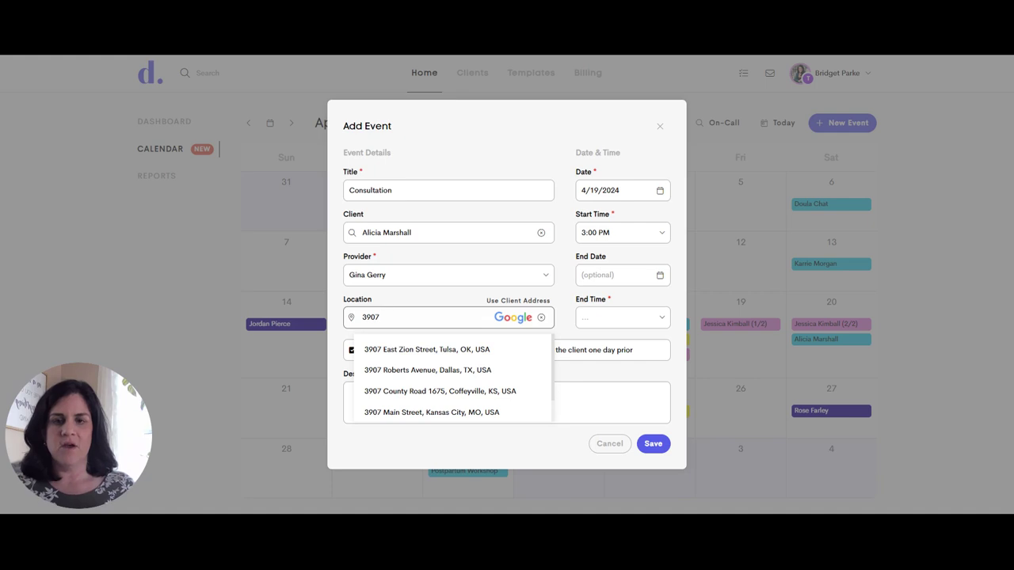
key(ctrl+a)
key(BackSpace)
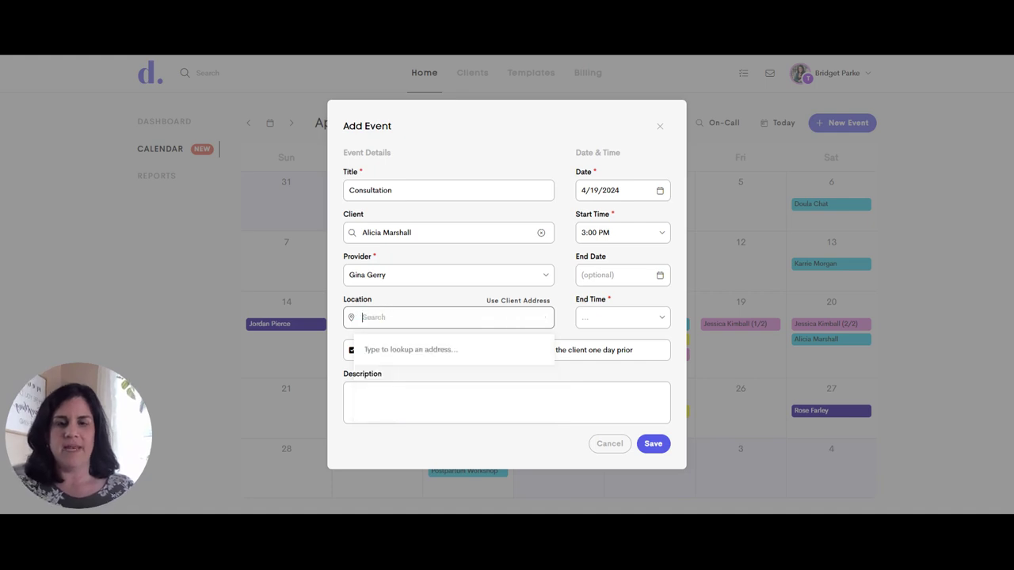
click(528, 302)
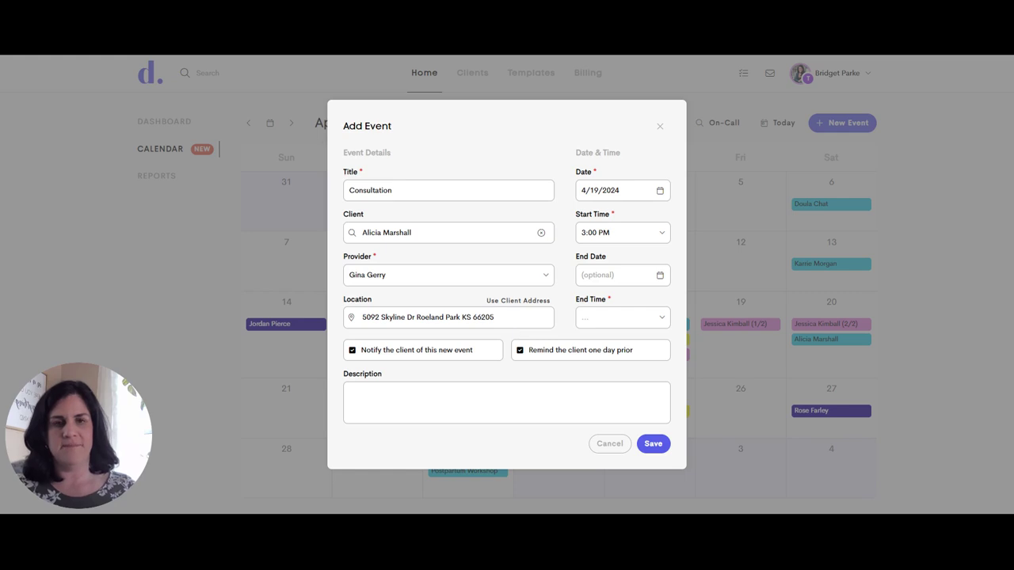
Step: Set the Consultation to run 5:00–5:30 PM, keeping client notification on
click(662, 232)
scroll(640, 301, down, 4)
click(634, 294)
click(662, 318)
click(649, 362)
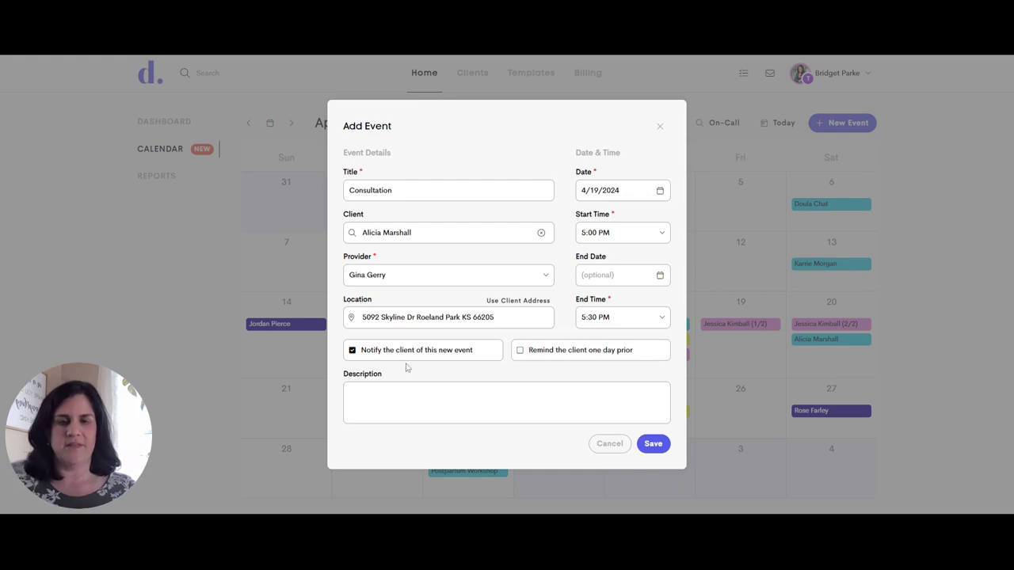
click(353, 356)
click(353, 356)
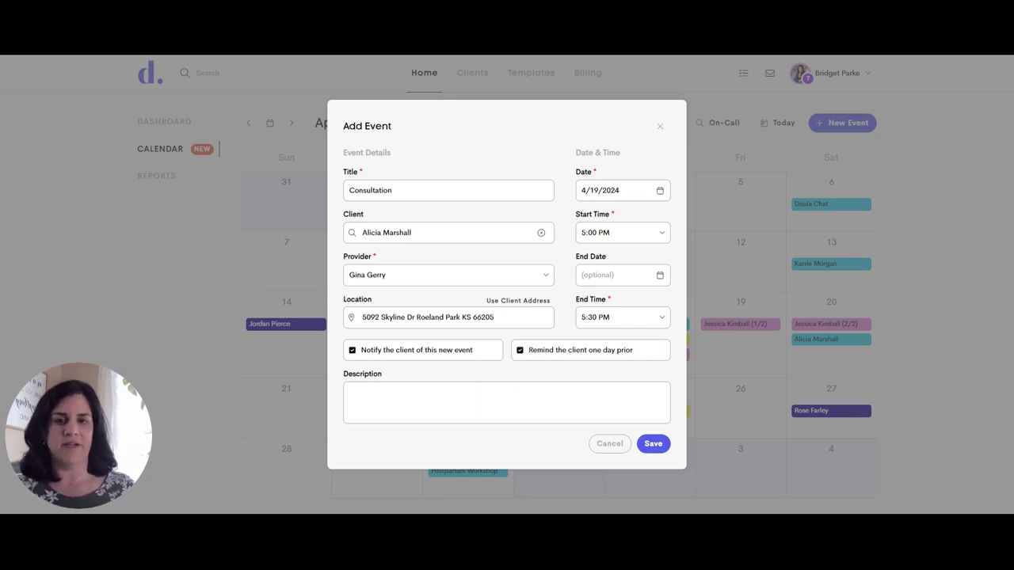
Step: Add the description 'Go over plan for birth packages' and save the event
click(349, 393)
text(Go)
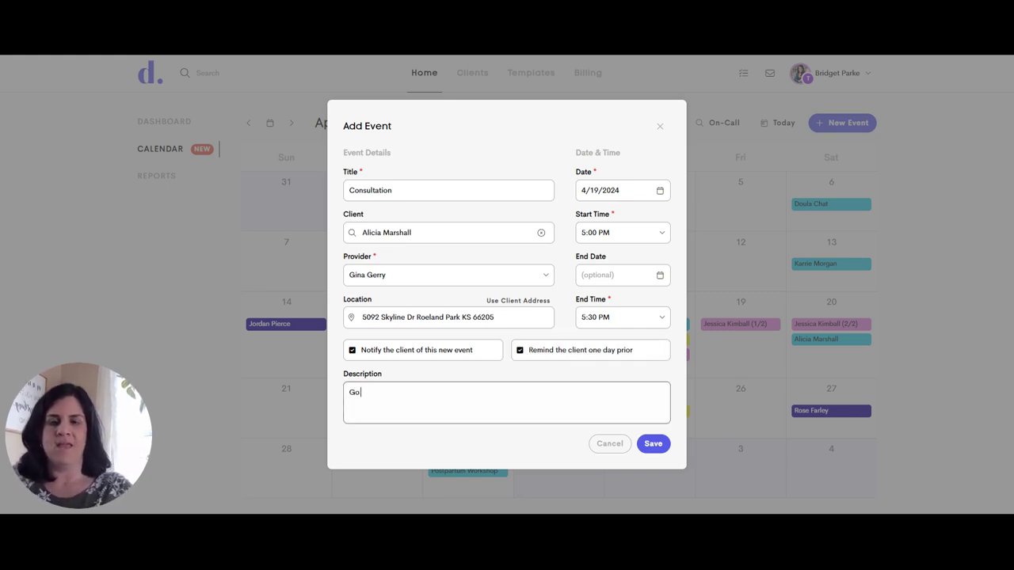
text( over plan)
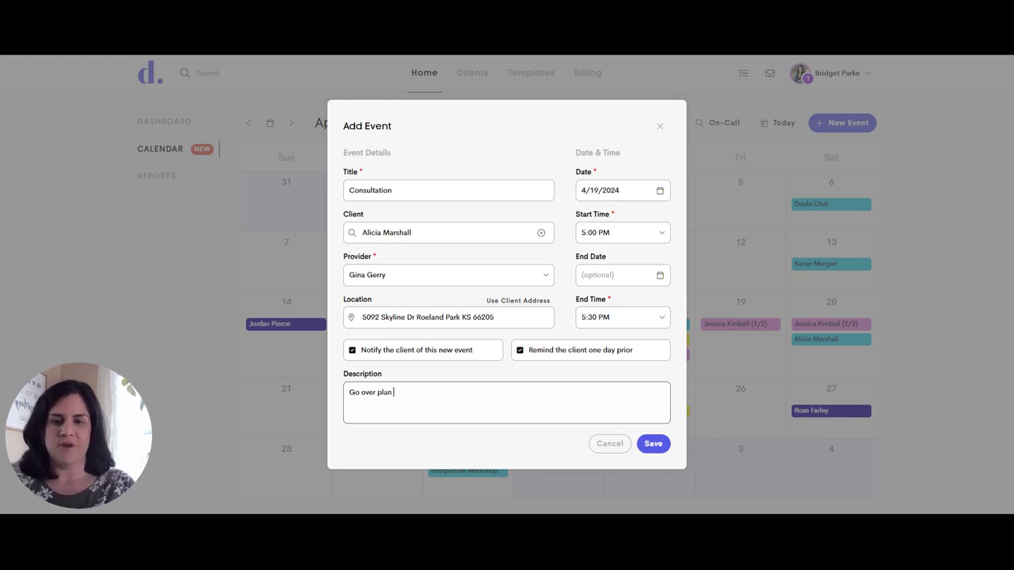
text( for bir)
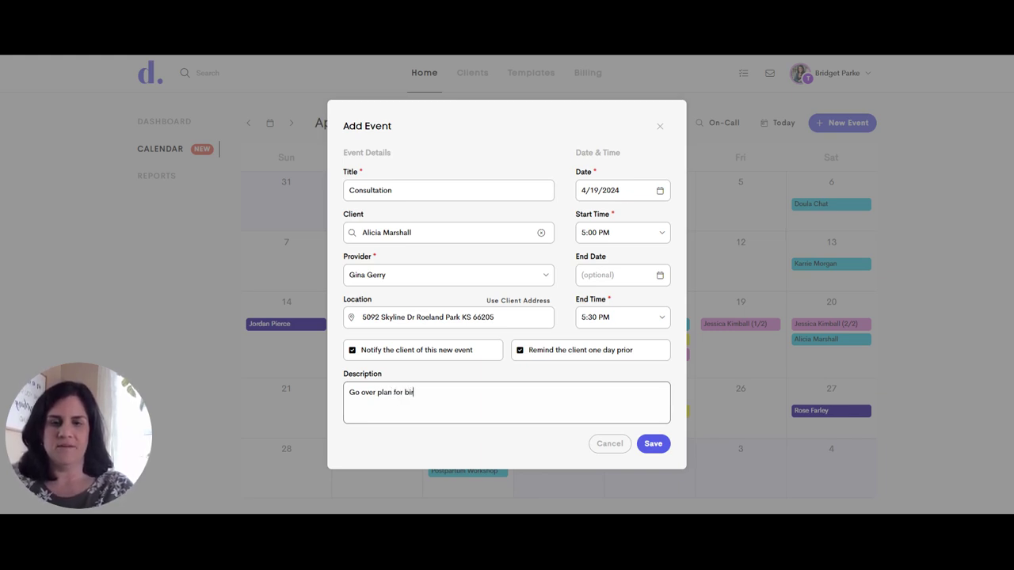
text(th pacakage)
key(BackSpace)
key(BackSpace)
text(kage)
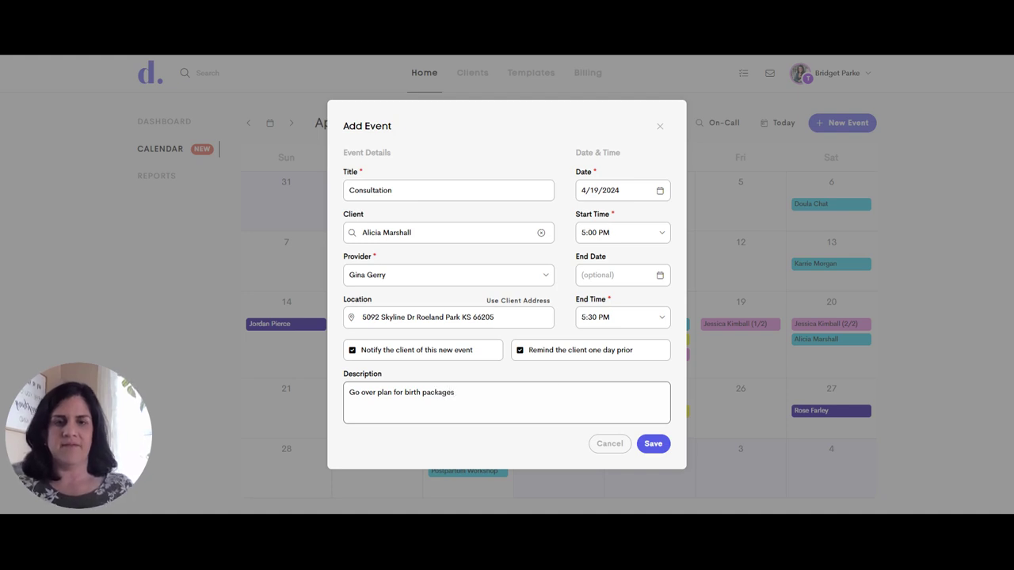
text(s)
click(652, 443)
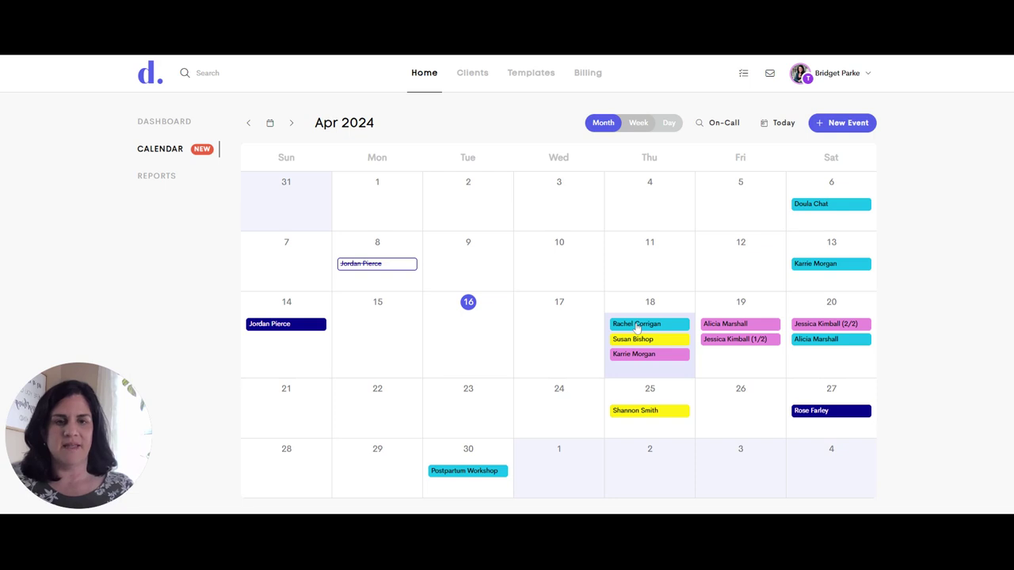
Step: Check April 18's Postpartum Shift and Home Visit, ending on the 7–8 PM Birth Plan details
click(639, 325)
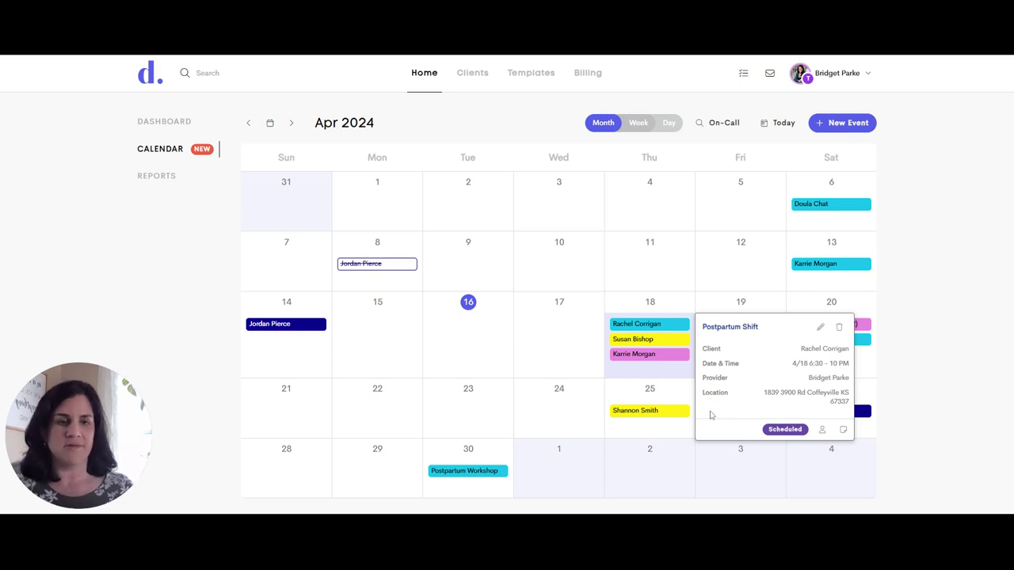
click(660, 341)
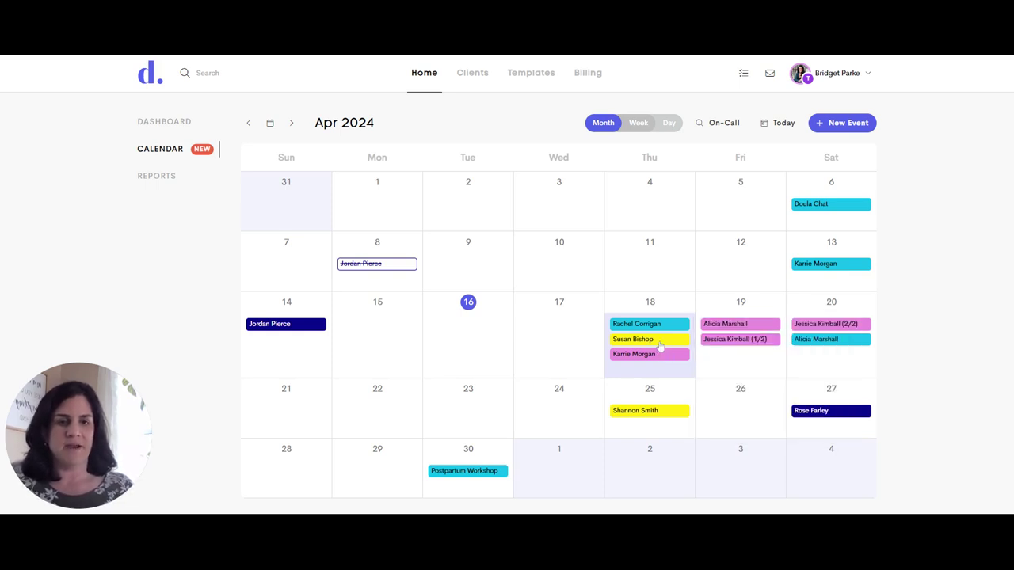
click(659, 355)
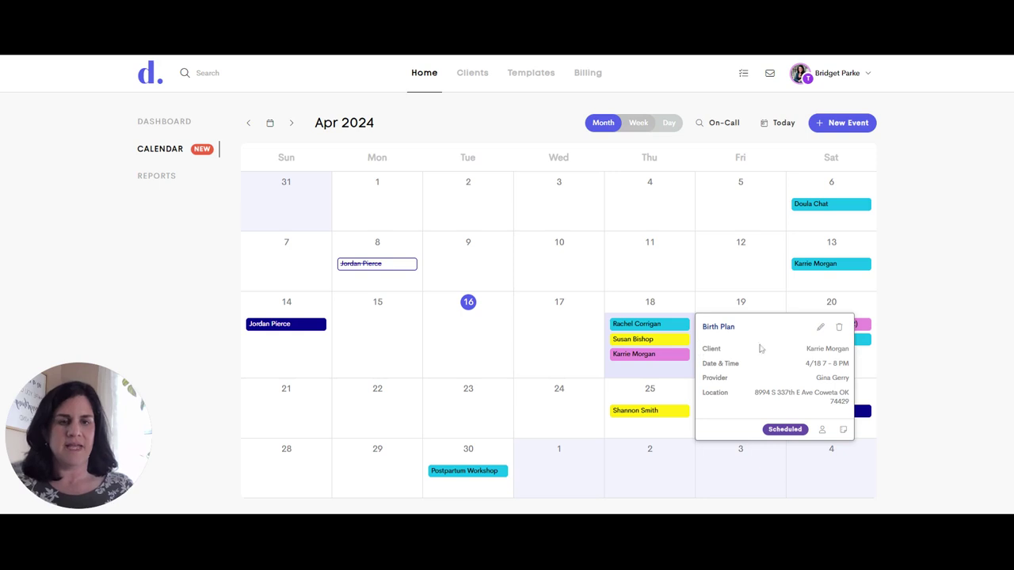
click(819, 329)
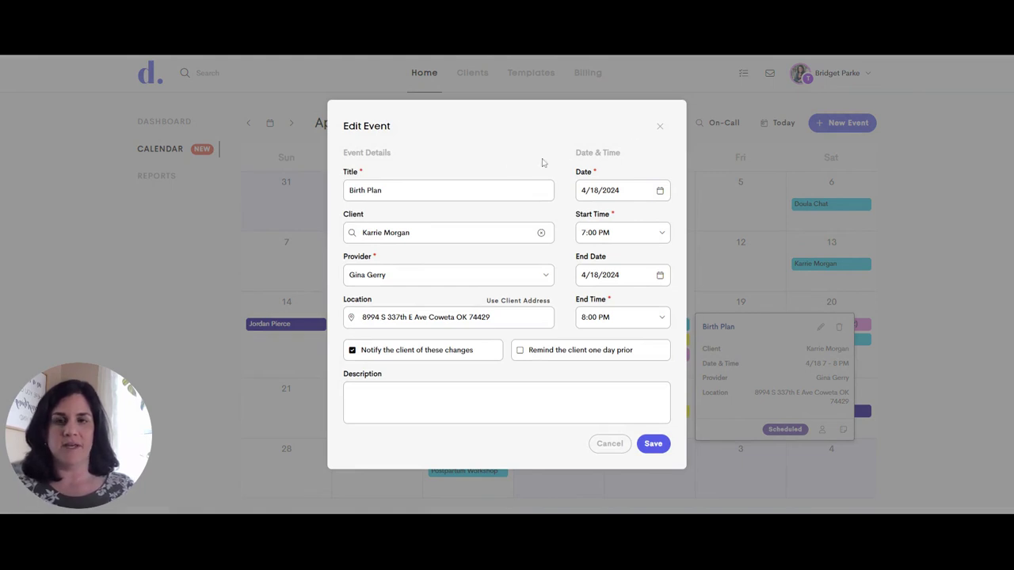
click(351, 357)
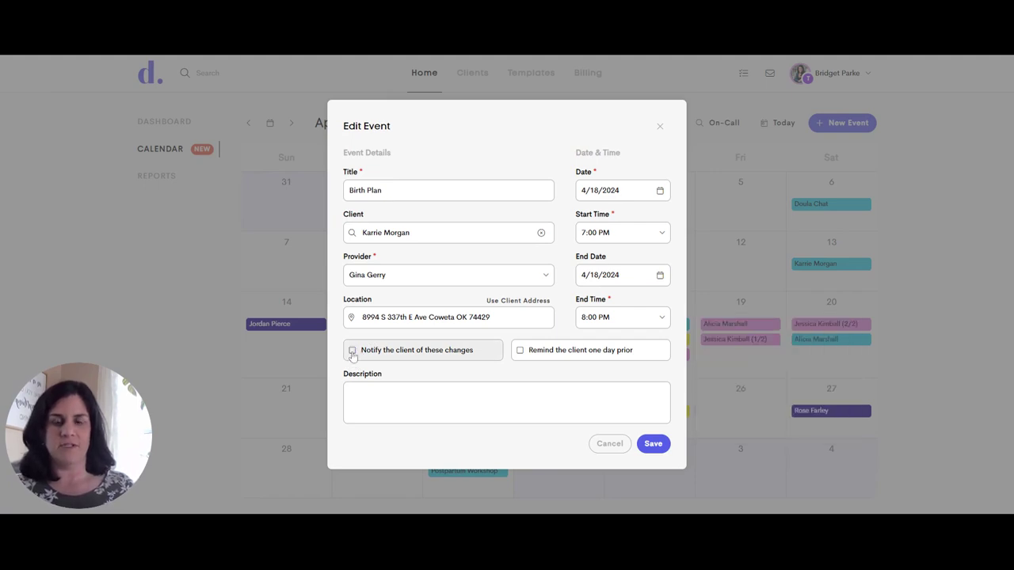
click(352, 351)
click(608, 444)
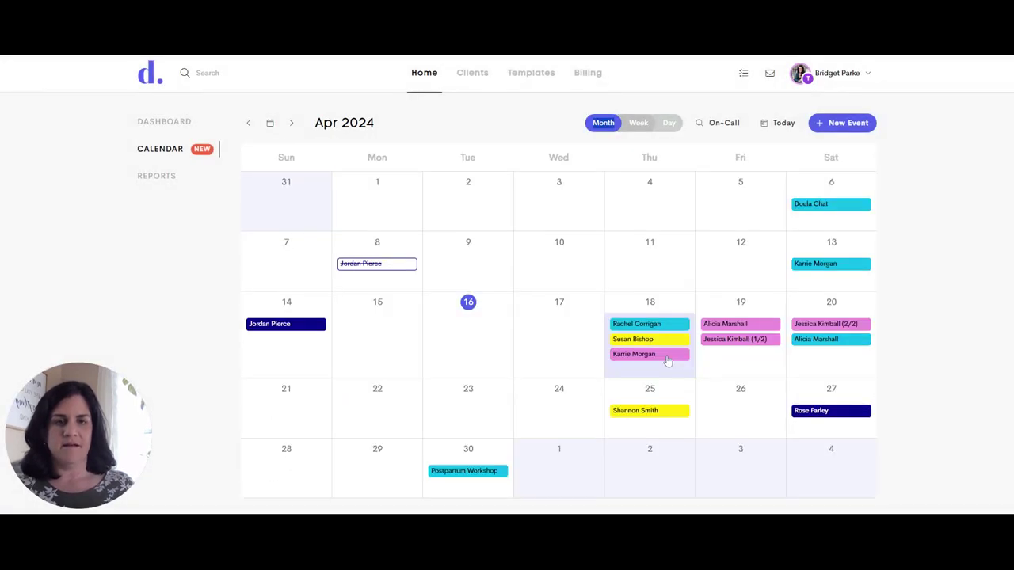
click(668, 361)
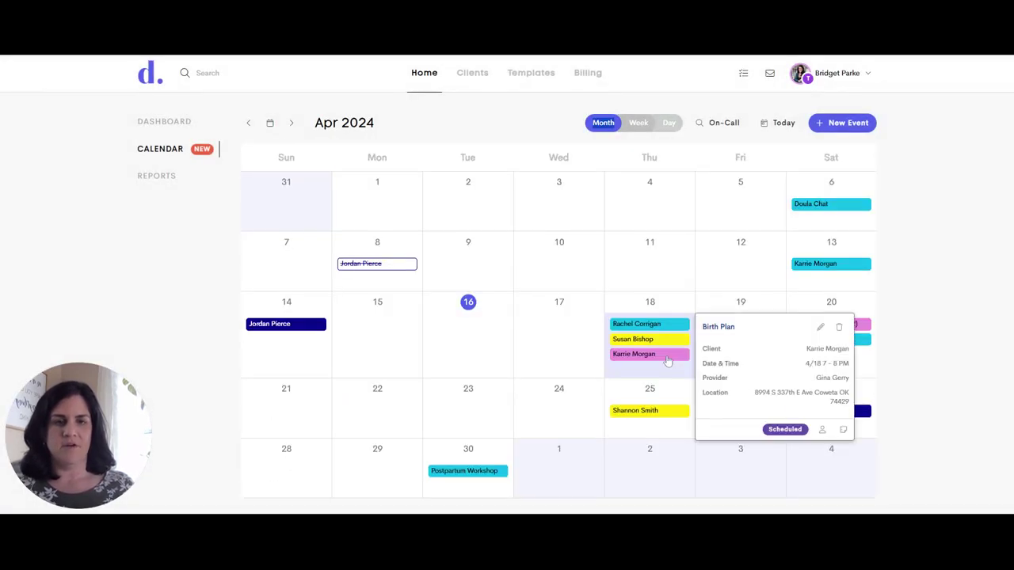
click(839, 329)
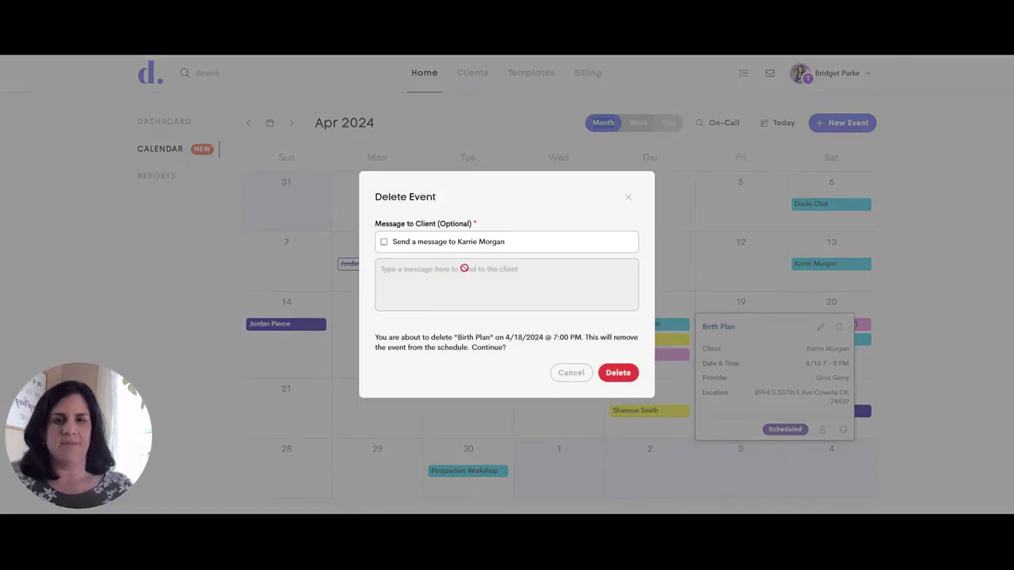
click(403, 244)
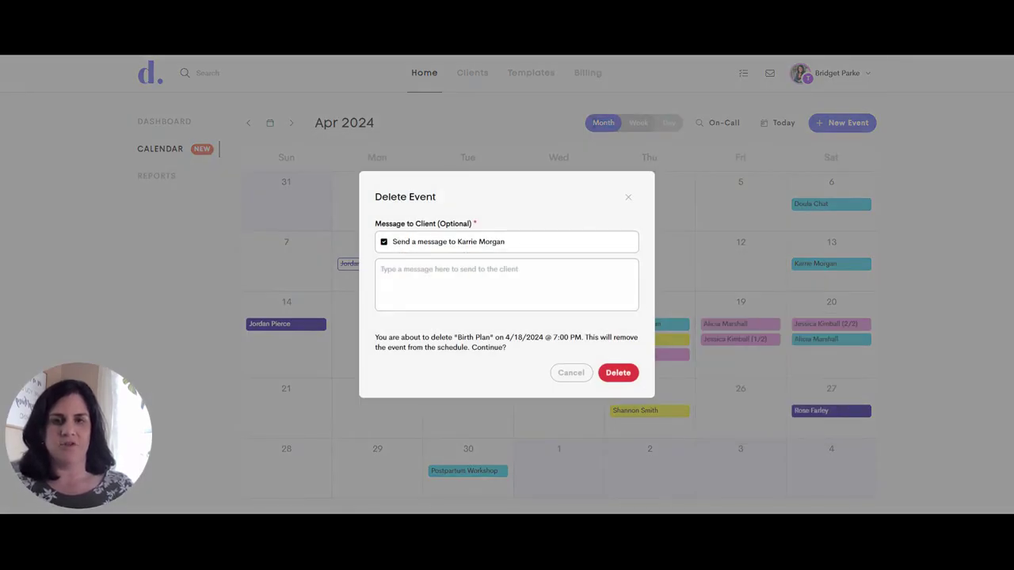
click(444, 283)
text(I)
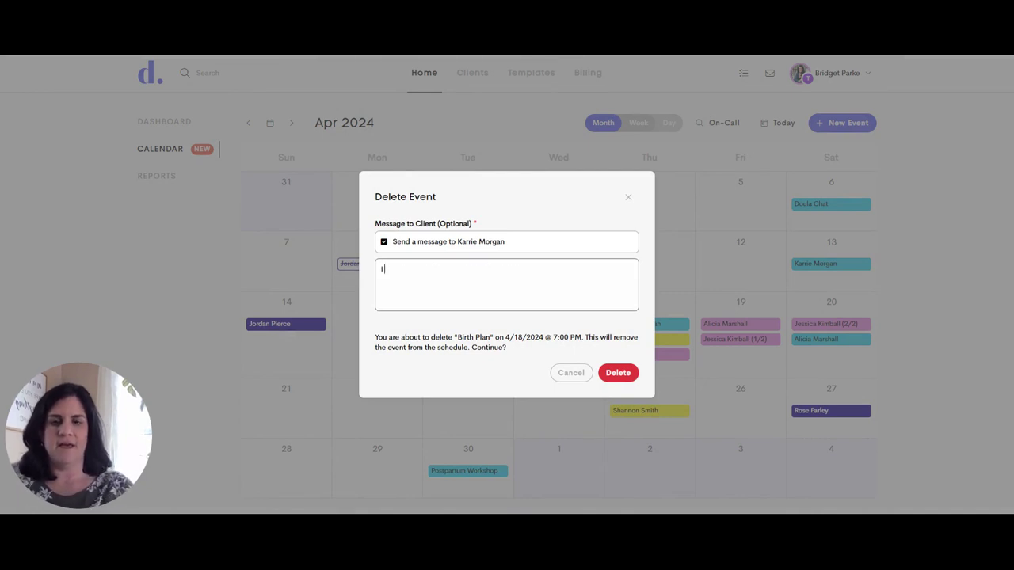
text( need to cancel)
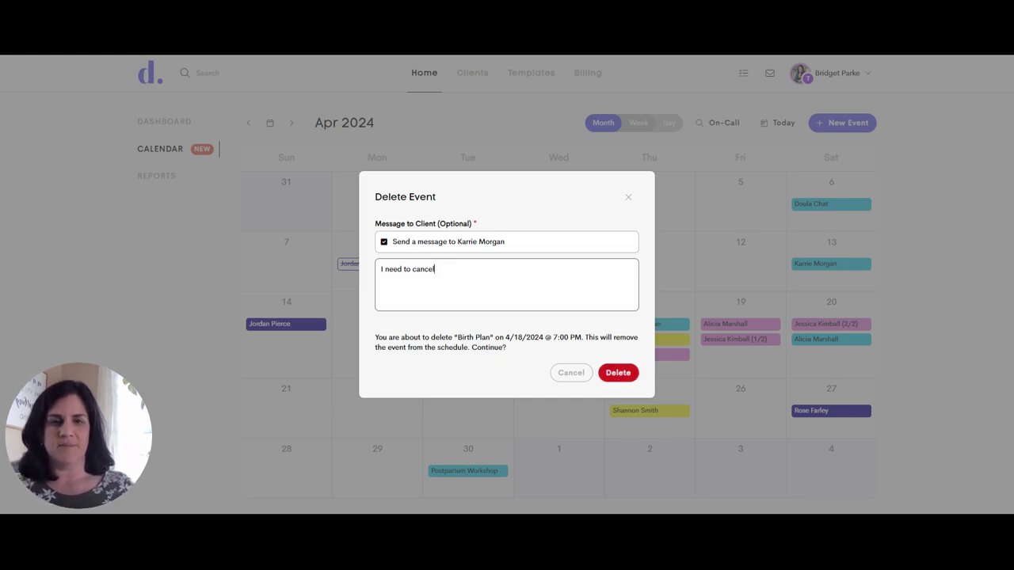
click(573, 374)
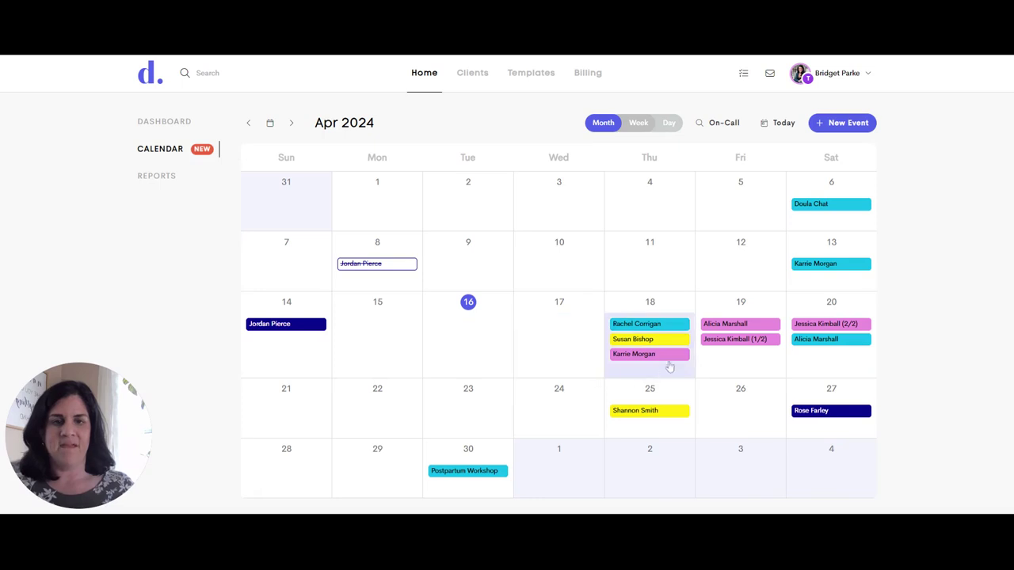
Step: Open the April 18 Birth Plan visit and choose Canceled as its status
click(670, 356)
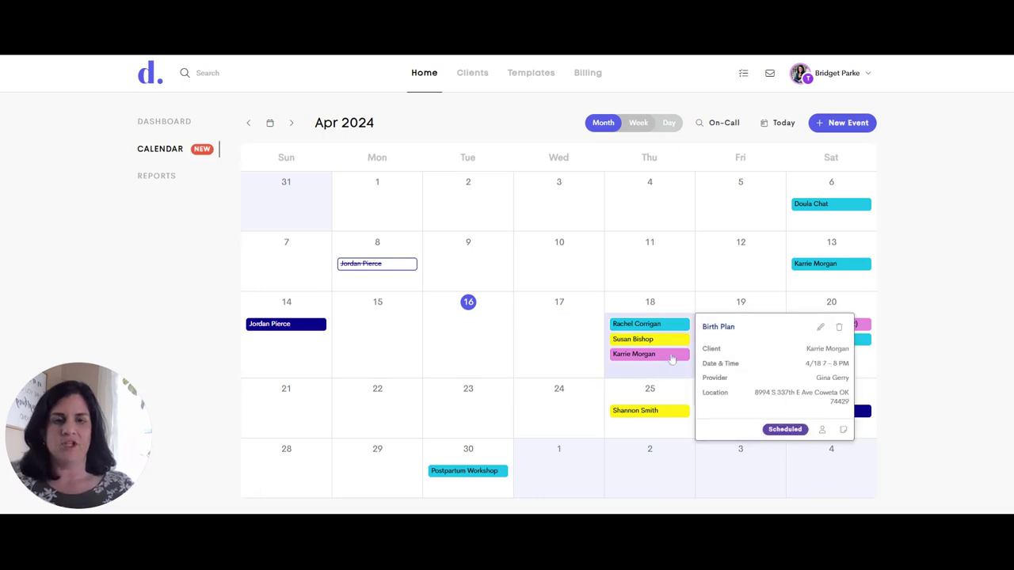
click(800, 430)
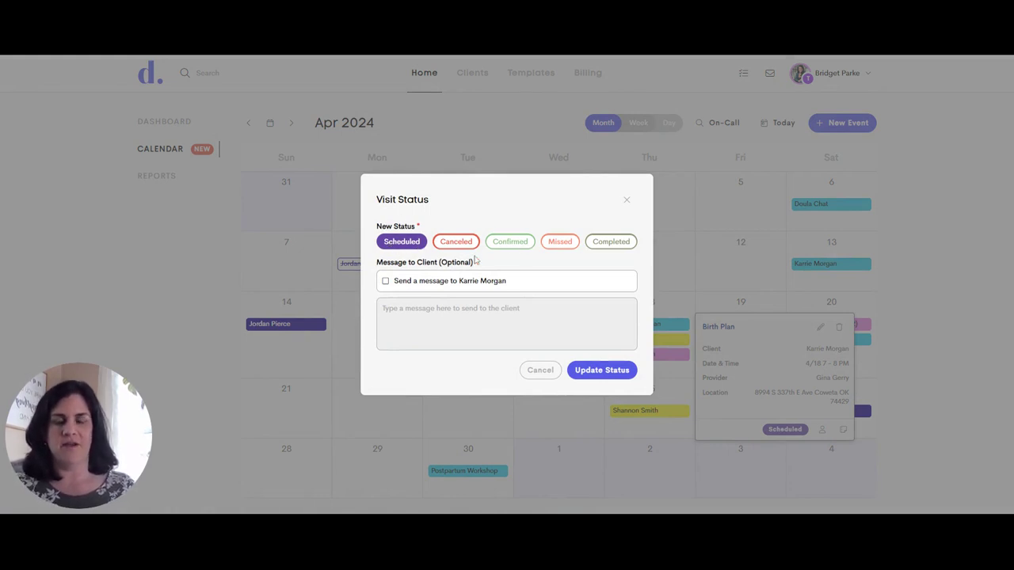
click(453, 246)
click(523, 245)
click(558, 249)
click(609, 247)
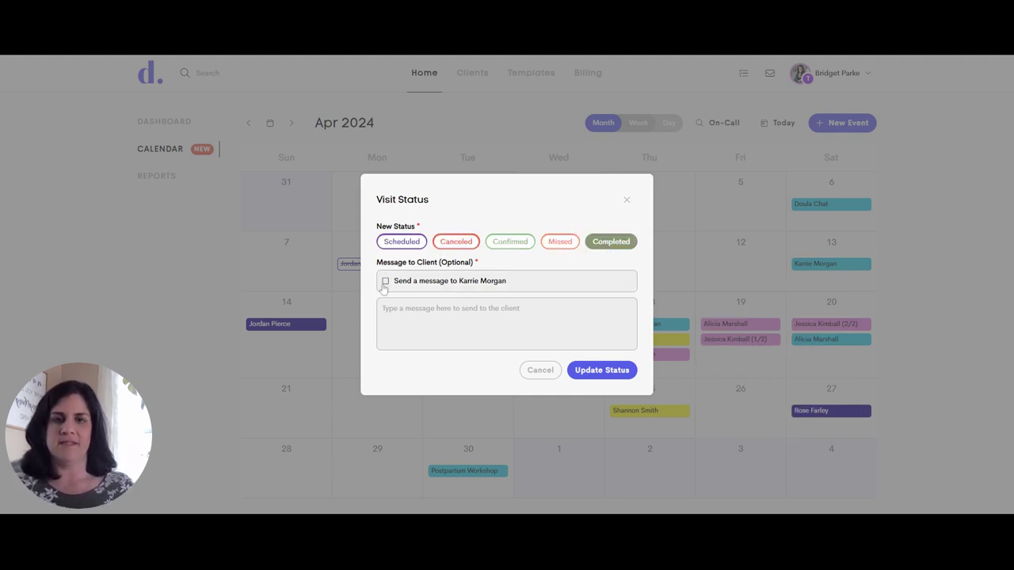
click(451, 248)
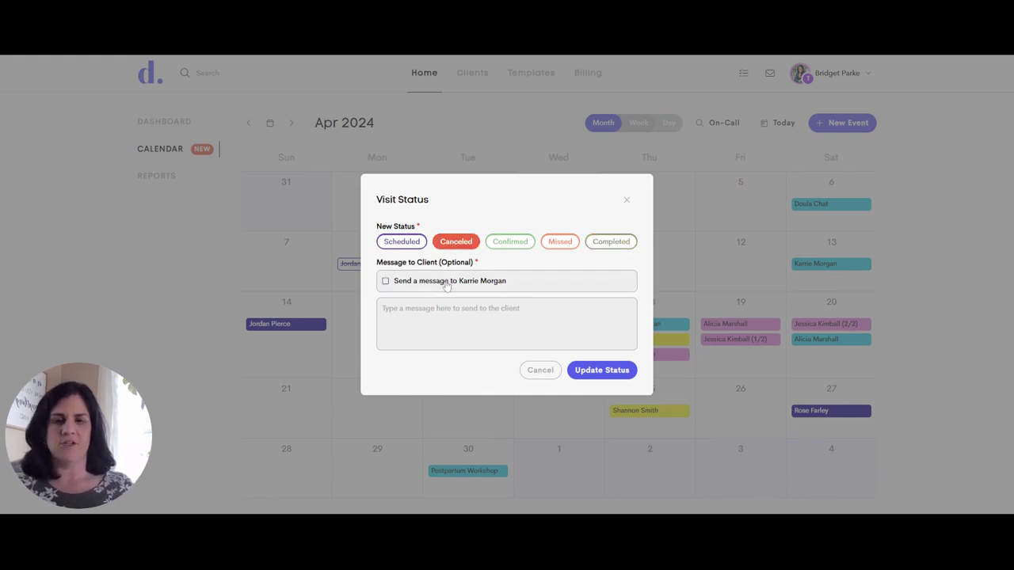
Step: Send the client an apology message about a birth and apply the Canceled status
click(446, 283)
text(I am so sorry)
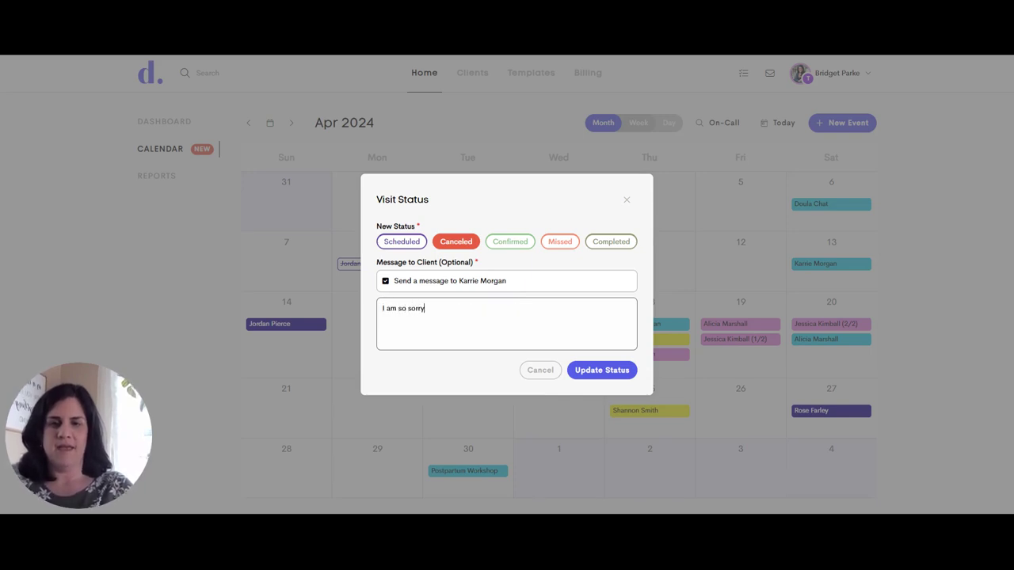
text(, I am)
key(BackSpace)
text(am g)
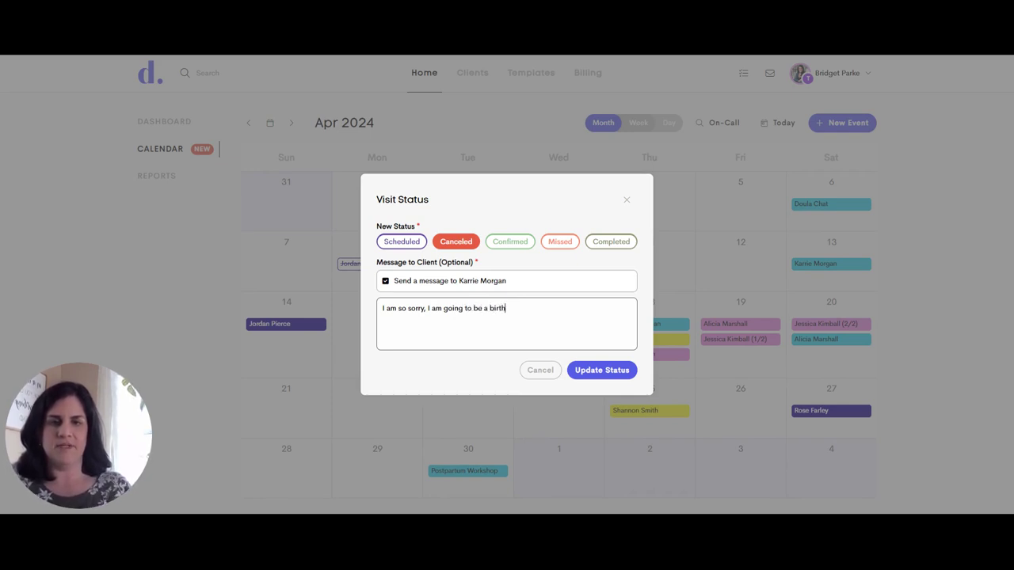
click(609, 371)
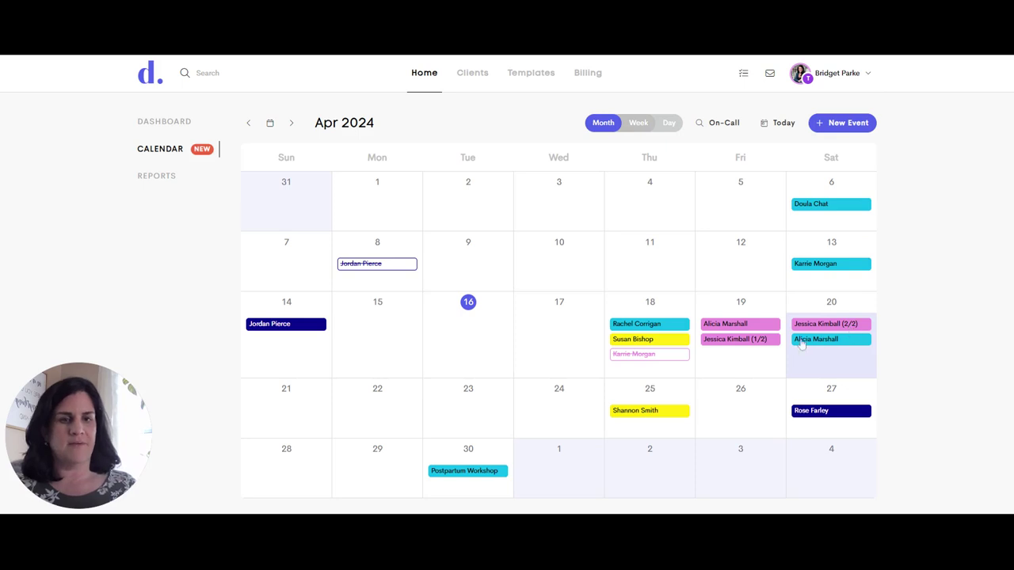
click(737, 349)
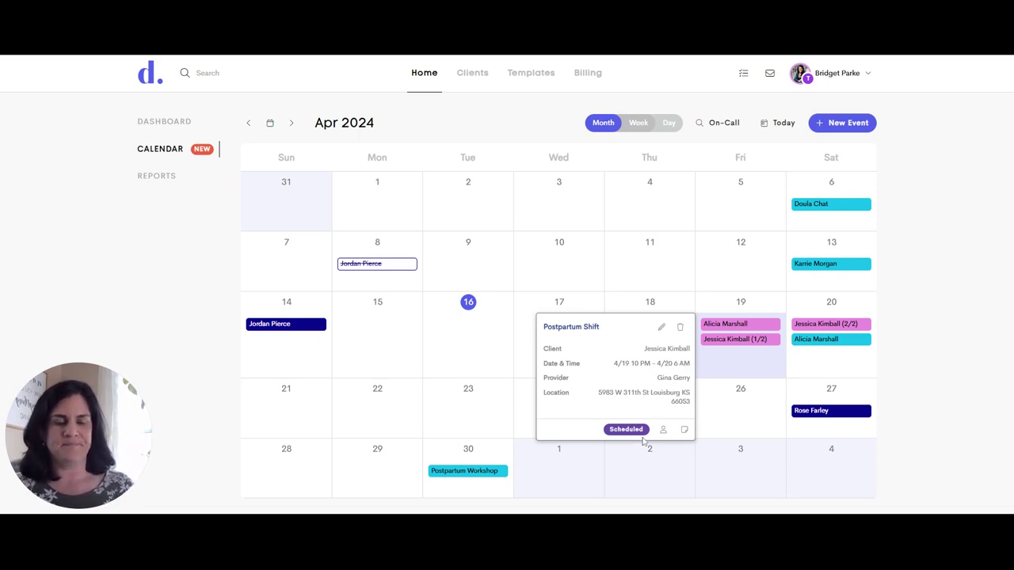
click(496, 475)
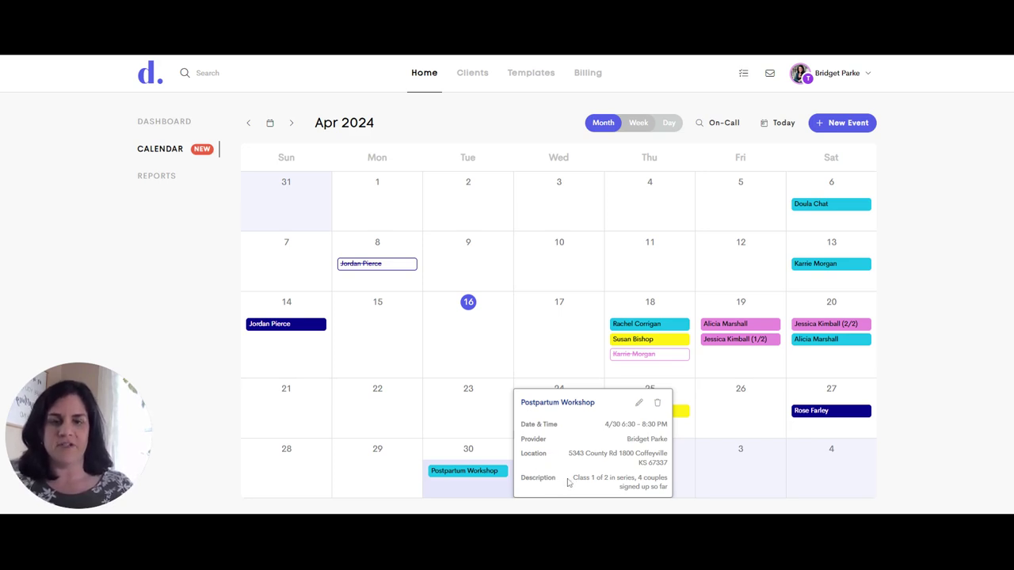
click(638, 402)
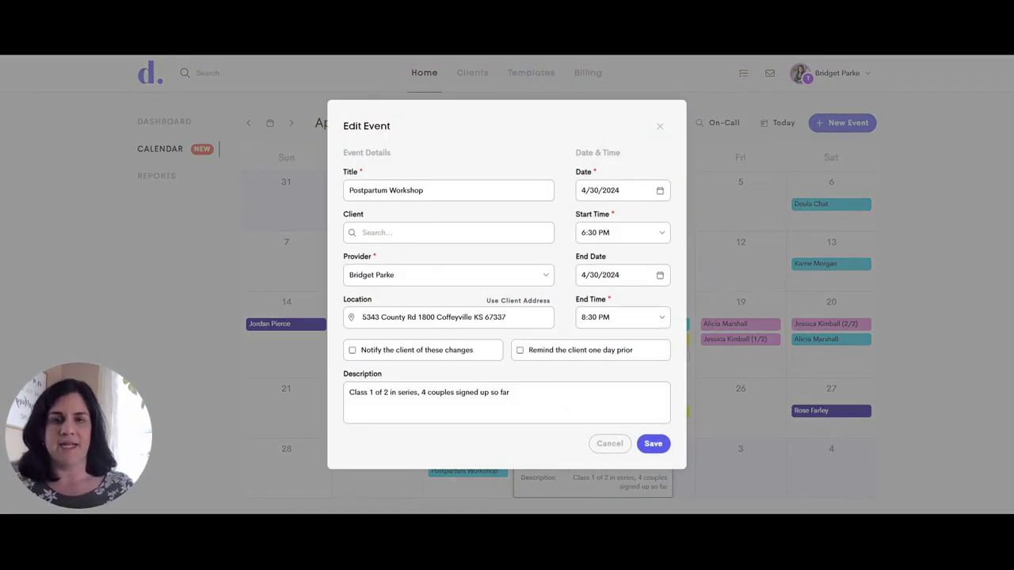
click(659, 126)
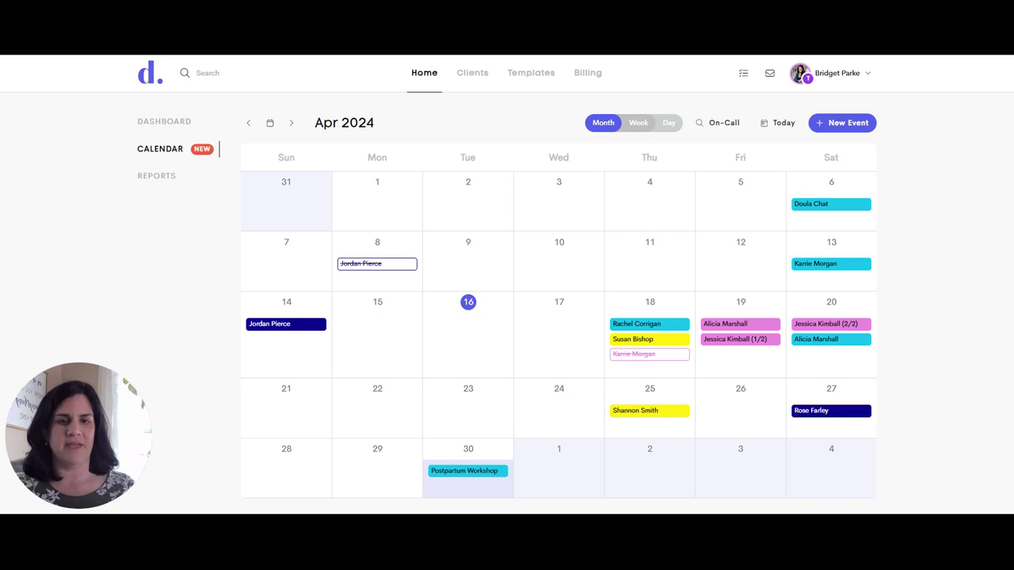
Step: Review the April 25 Home Visit client's Paperwork tab in their profile
click(649, 410)
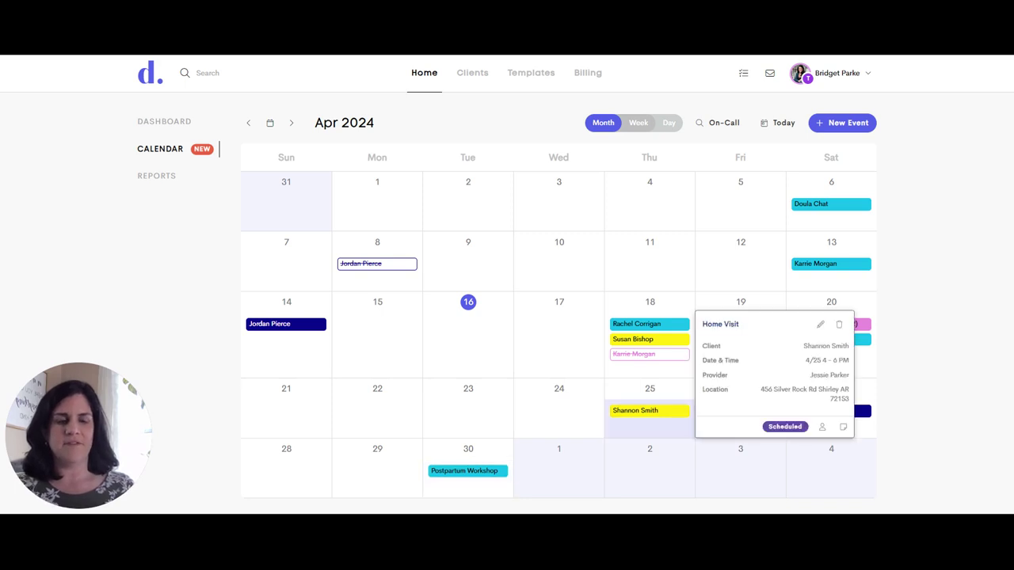
click(822, 428)
scroll(412, 270, down, 1)
scroll(333, 300, up, 1)
click(181, 144)
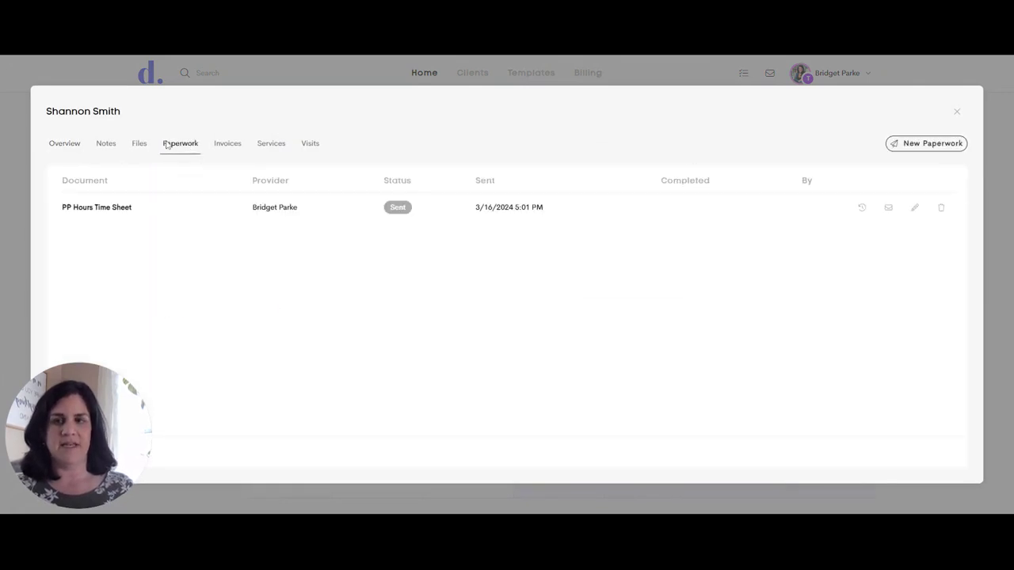
click(957, 112)
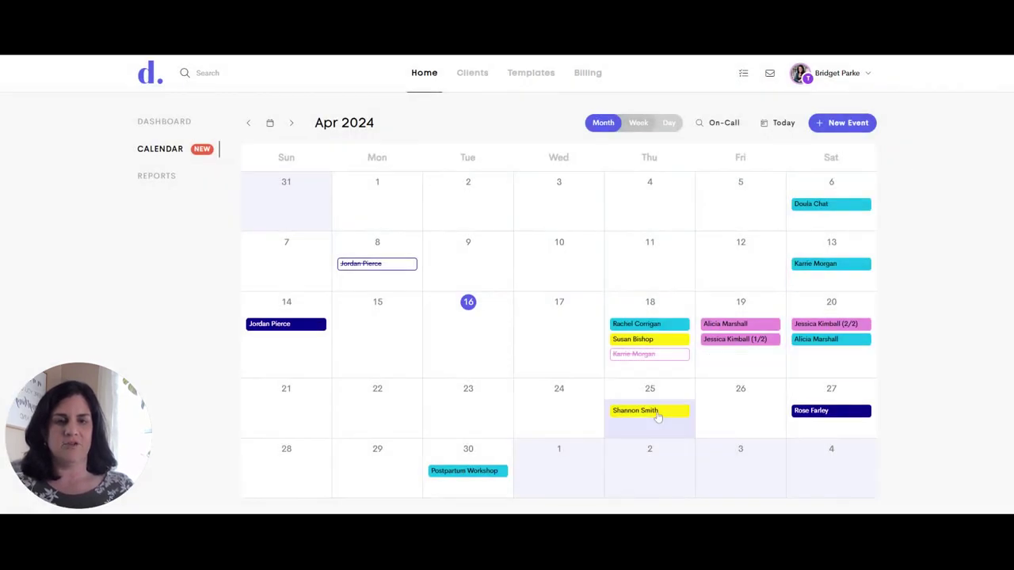
Step: Add and save the note 'This is a test note' on the April 25 Home Visit
click(669, 415)
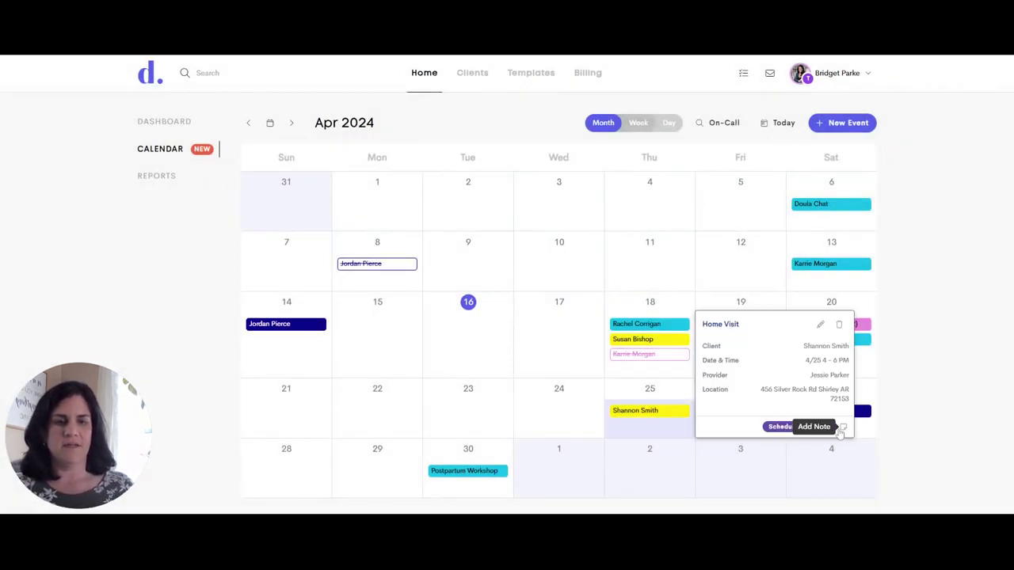
click(843, 428)
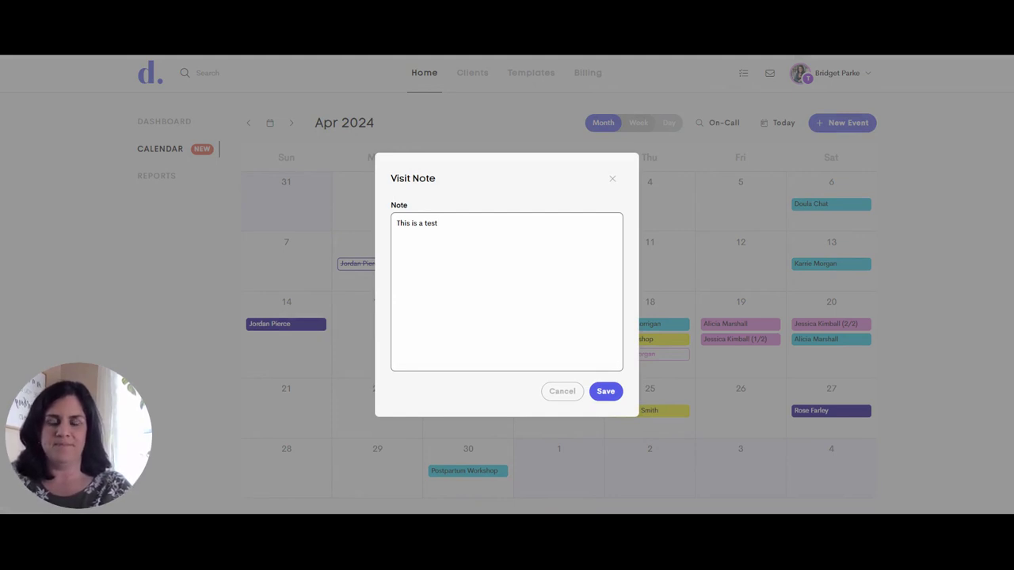
click(607, 392)
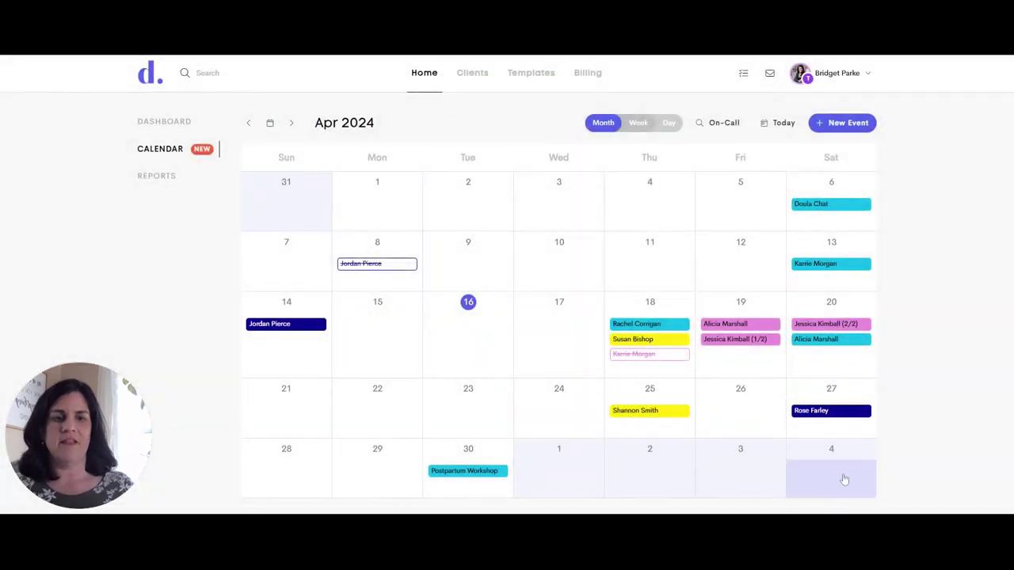
Step: Change the April 13 Consultation from Completed to Missed, then switch to the April 14–20 week
click(821, 270)
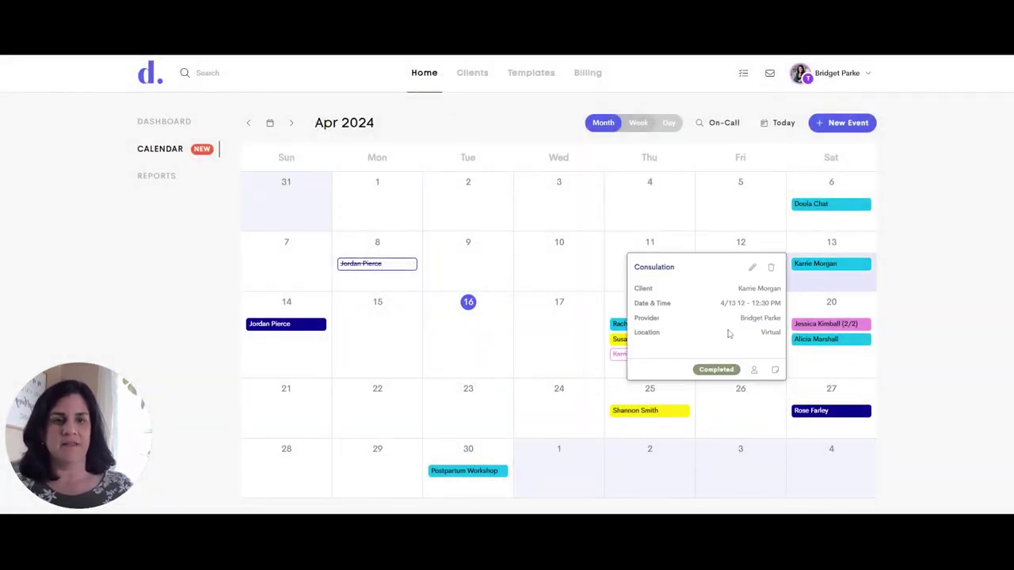
click(717, 369)
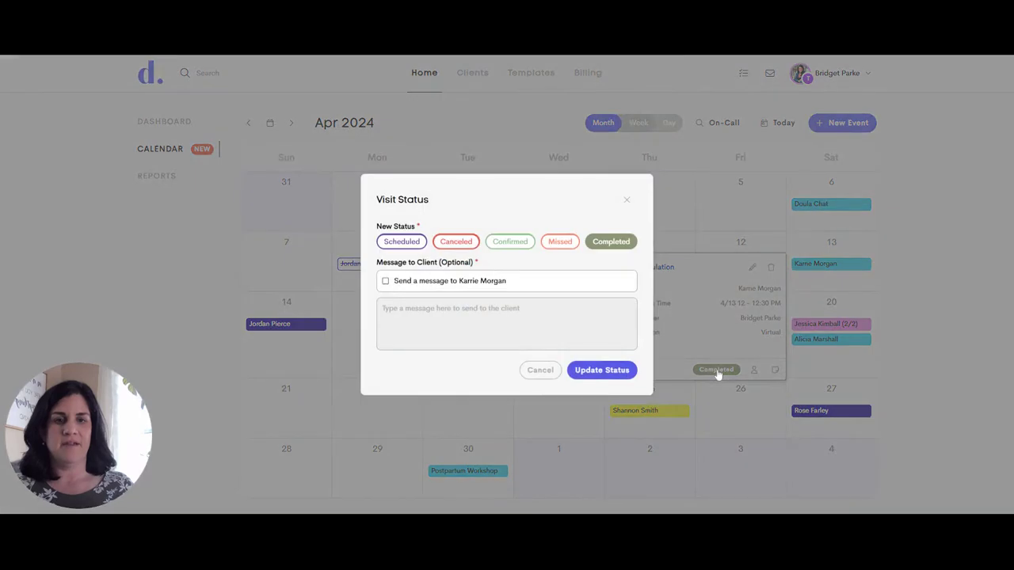
click(560, 242)
click(602, 370)
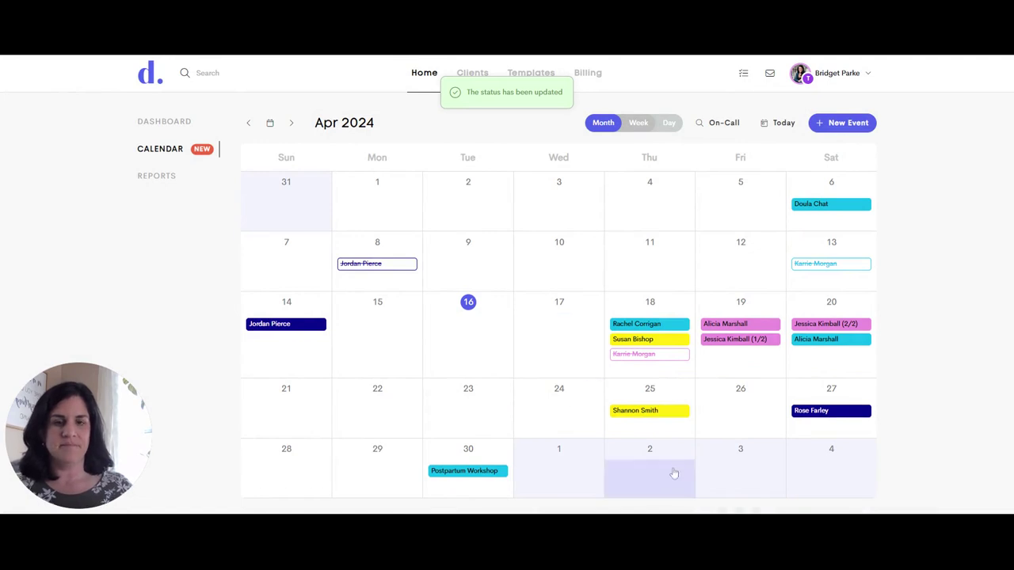
click(637, 123)
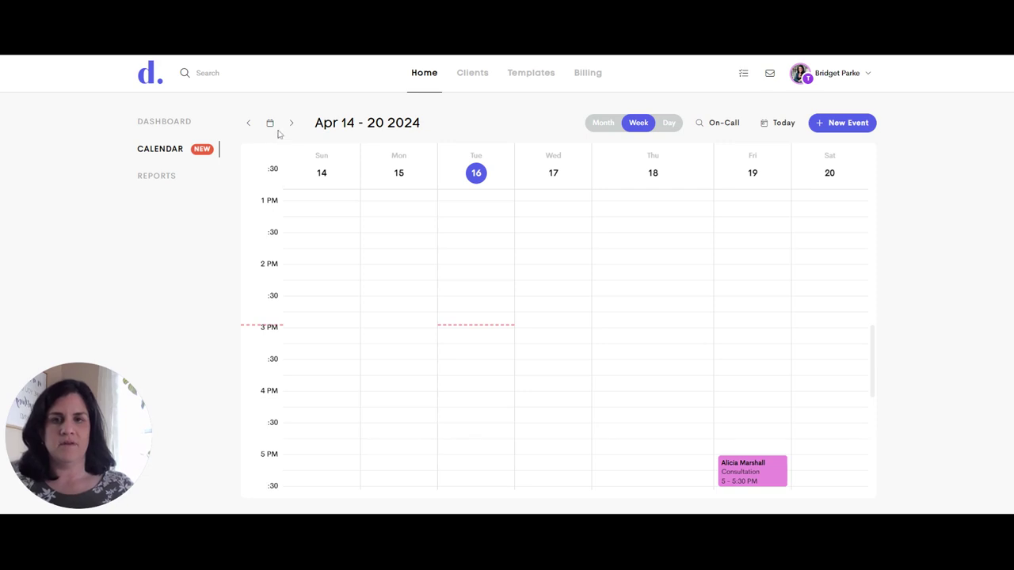
Step: Look over the April 14–20 week, then advance to the week of April 21–27
scroll(355, 202, down, 5)
scroll(355, 237, down, 4)
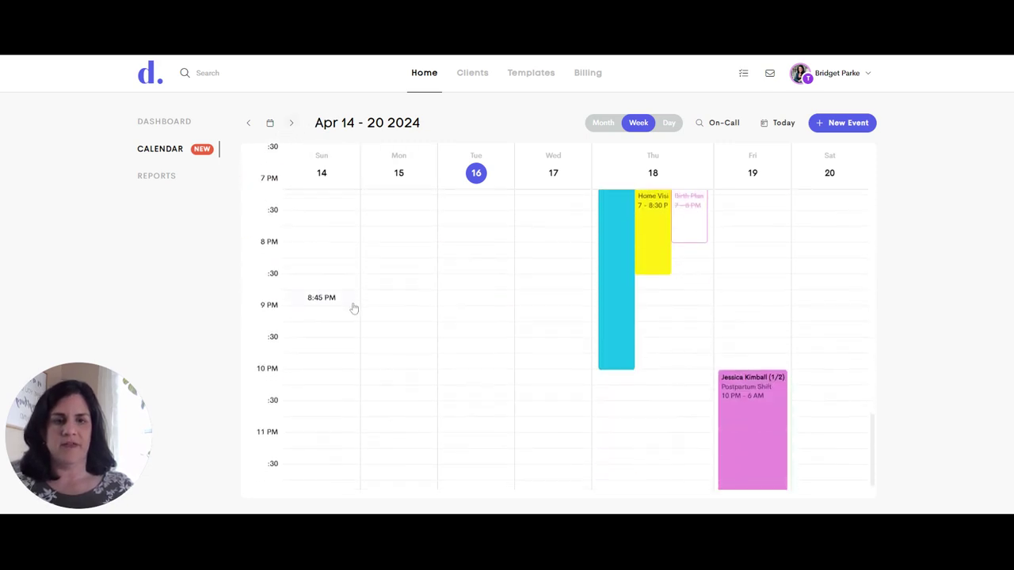
scroll(673, 344, up, 4)
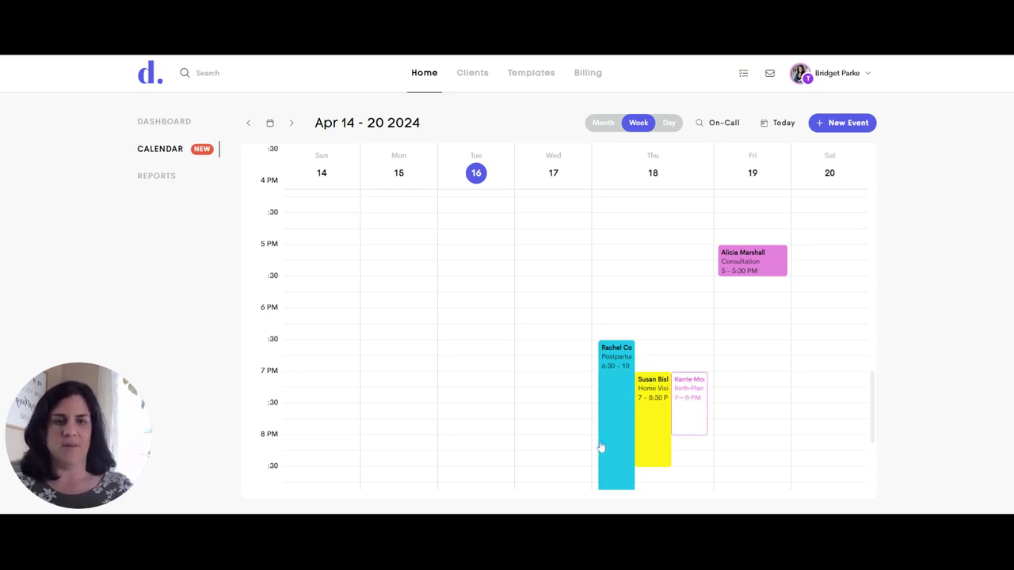
scroll(717, 366, up, 2)
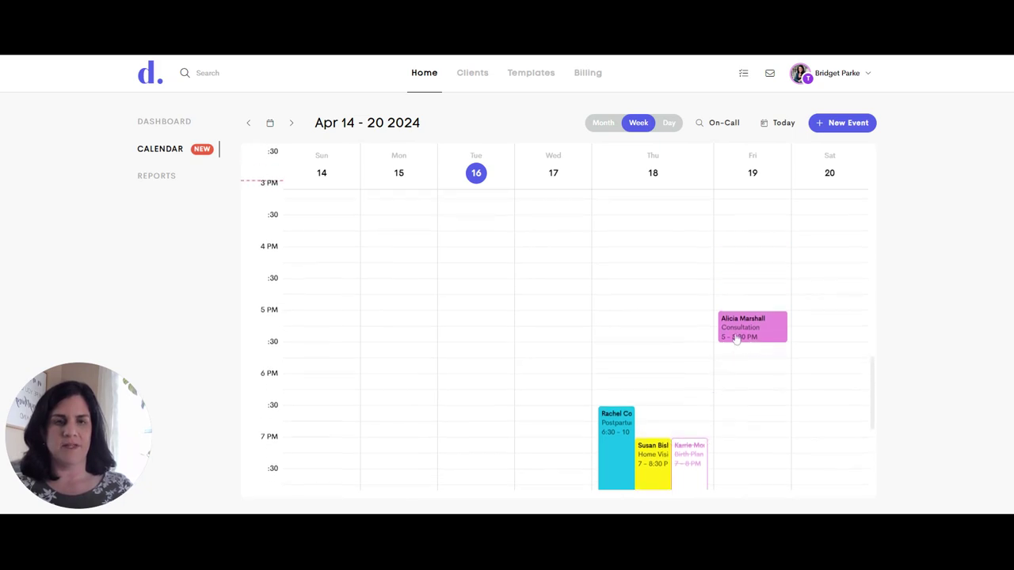
scroll(705, 362, down, 5)
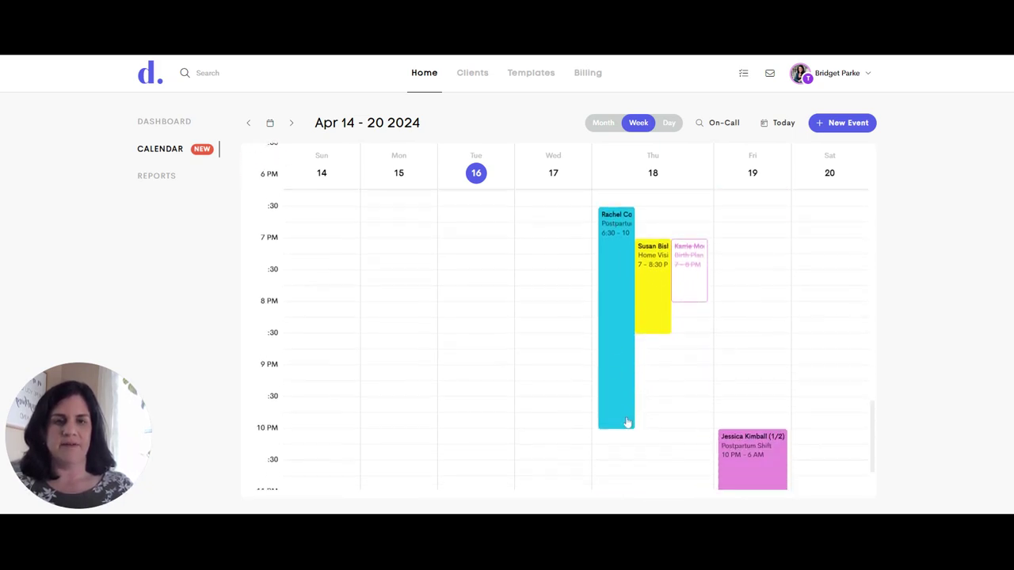
scroll(681, 431, down, 2)
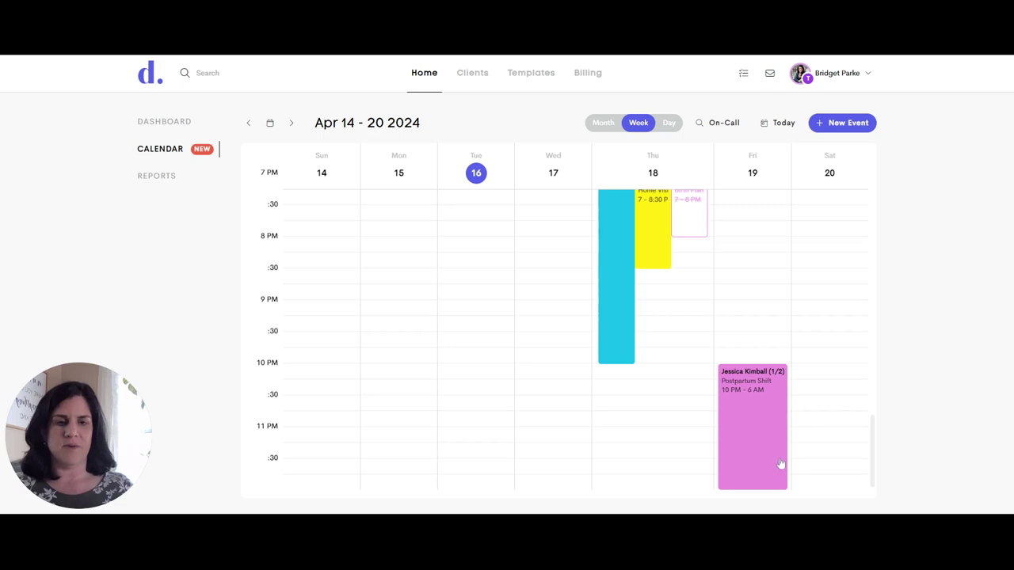
scroll(781, 468, up, 15)
scroll(818, 366, up, 3)
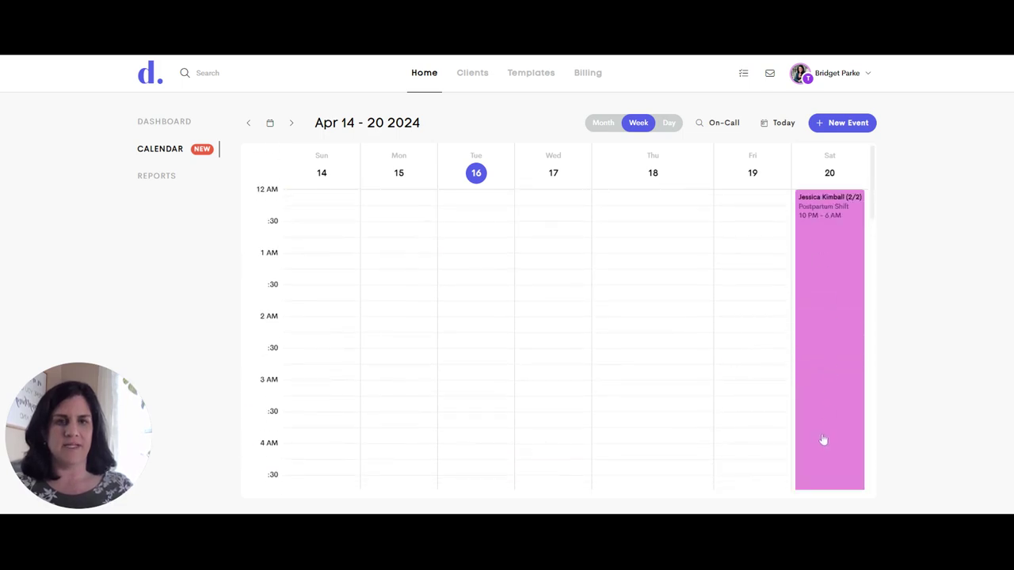
click(292, 123)
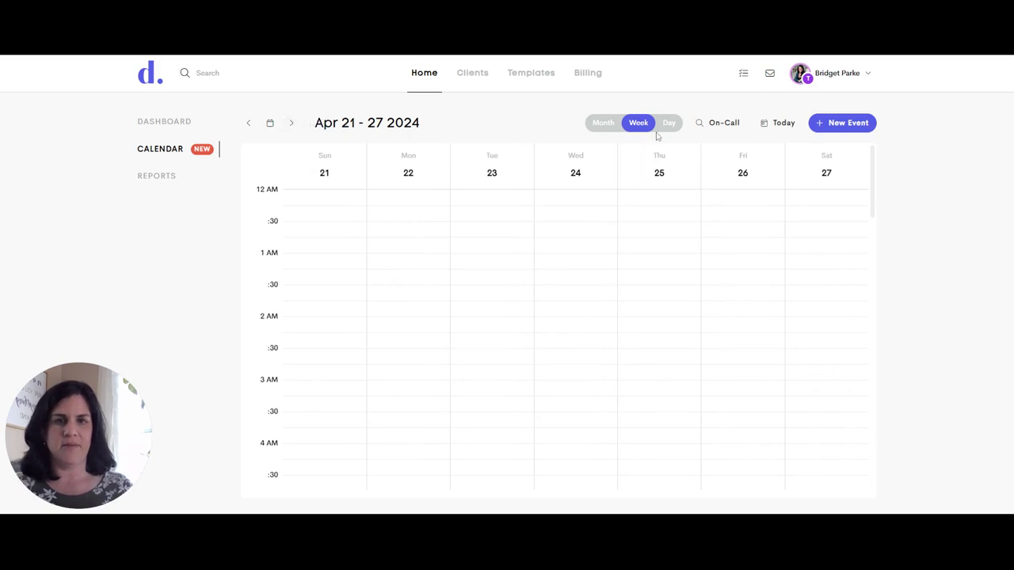
Step: Browse the Day view forward day by day to April 20
click(669, 123)
scroll(636, 190, down, 2)
click(291, 123)
click(292, 123)
click(292, 123)
click(291, 122)
scroll(308, 220, up, 1)
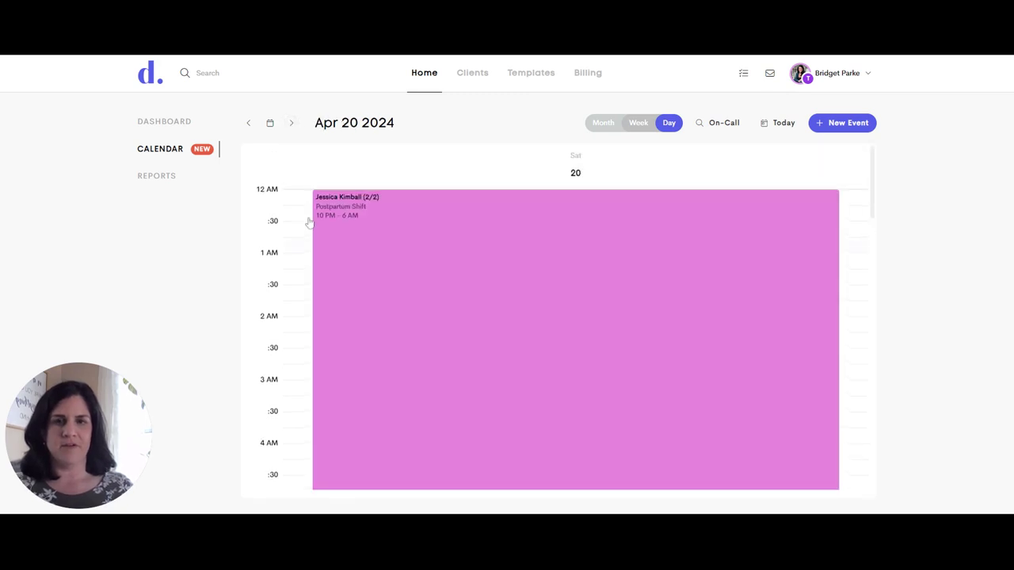
scroll(310, 222, down, 9)
scroll(317, 232, down, 3)
Step: Back in Week view, check the April 20 Consultation, then show the Billing visits list
click(638, 123)
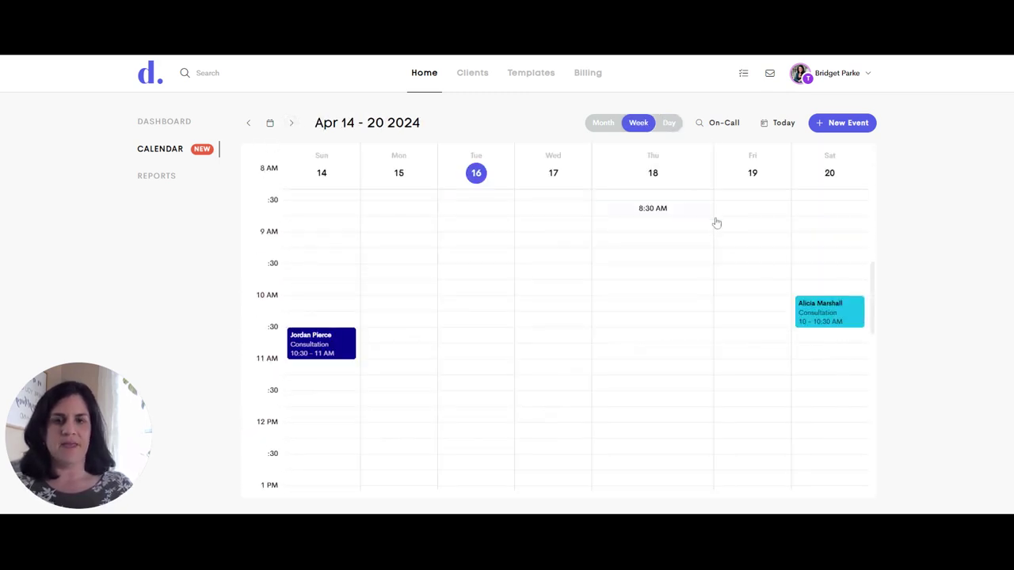
click(832, 317)
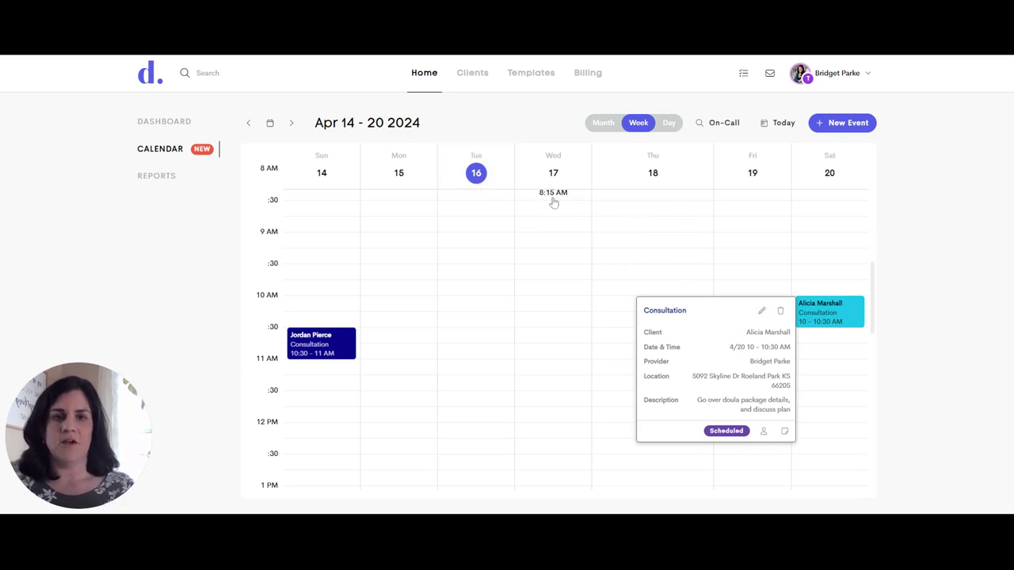
click(597, 76)
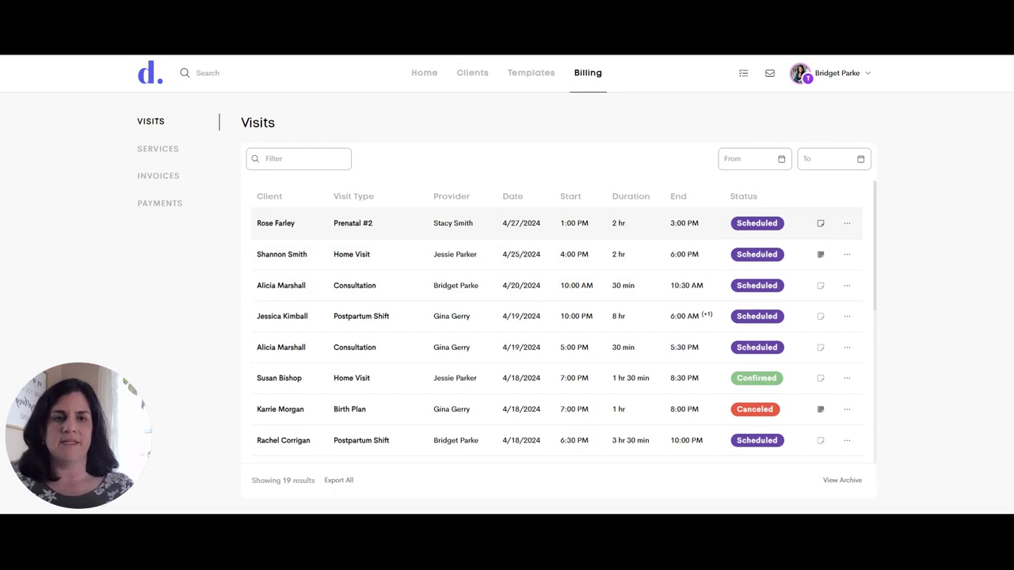
scroll(350, 238, down, 2)
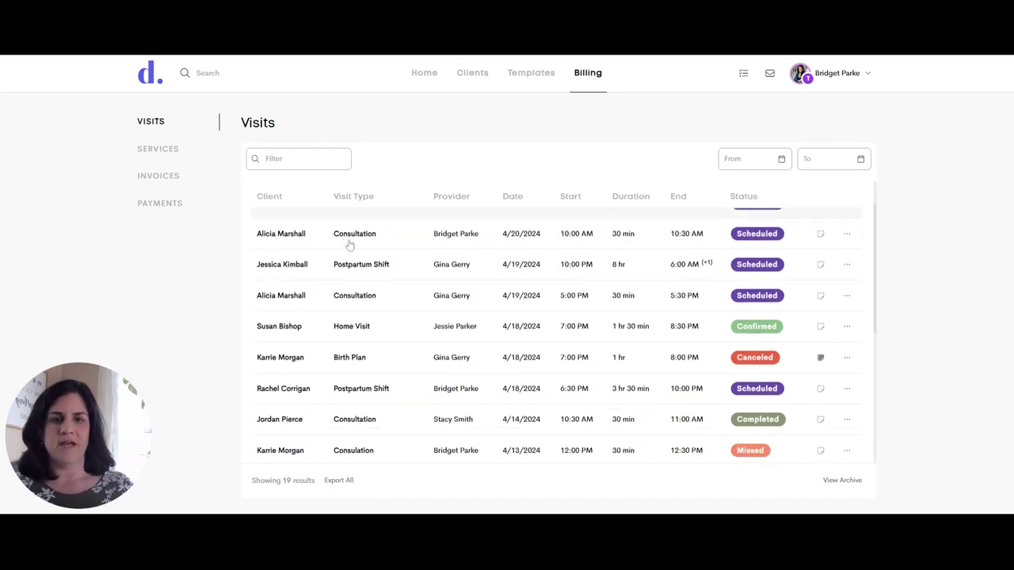
scroll(355, 298, up, 2)
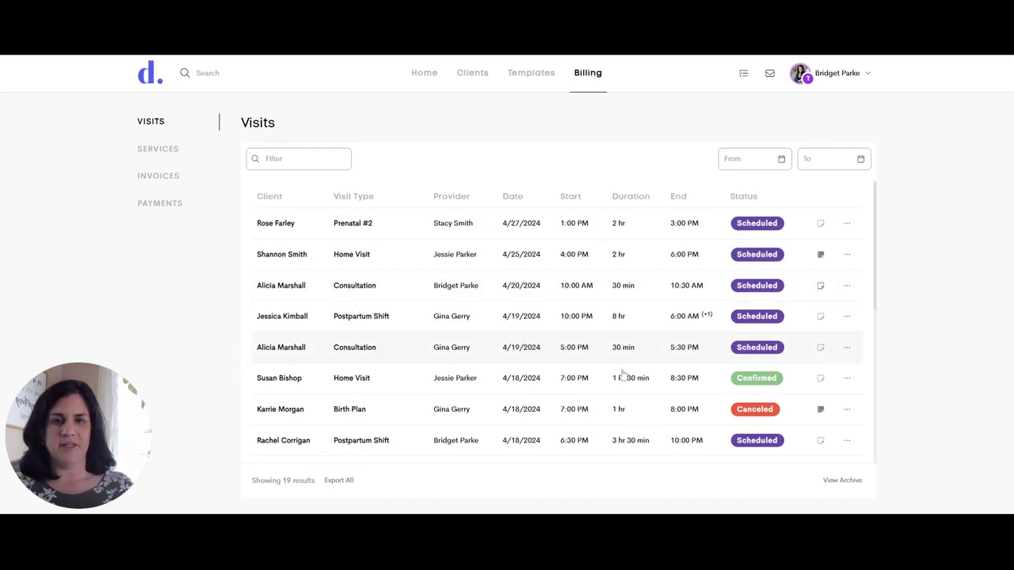
click(463, 223)
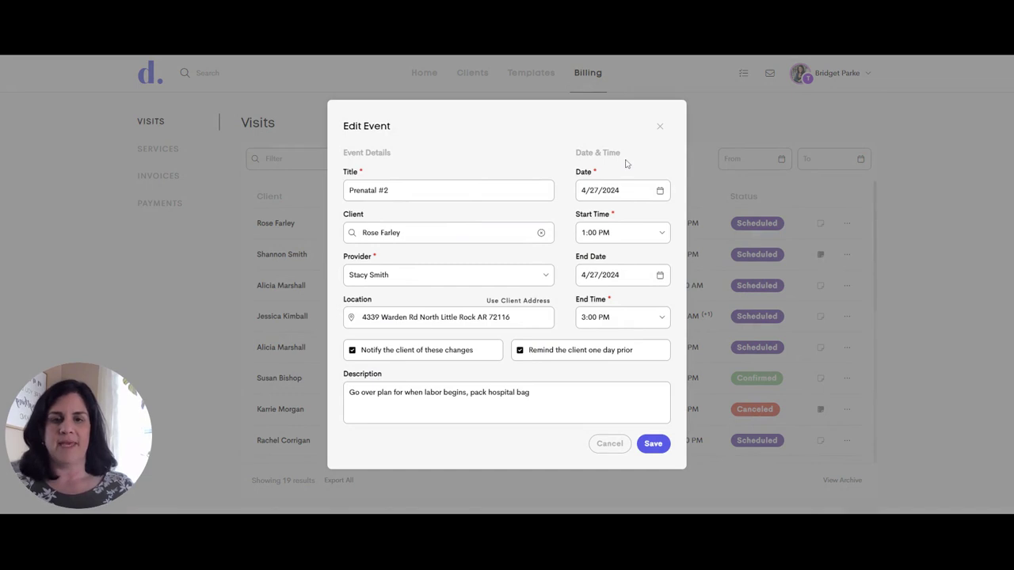
click(353, 354)
click(353, 353)
click(609, 444)
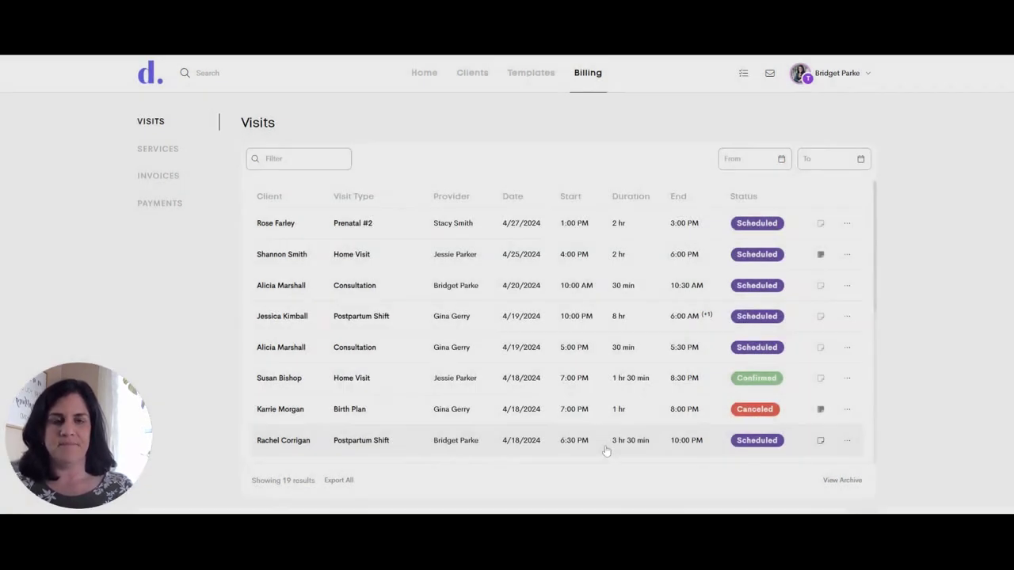
click(757, 223)
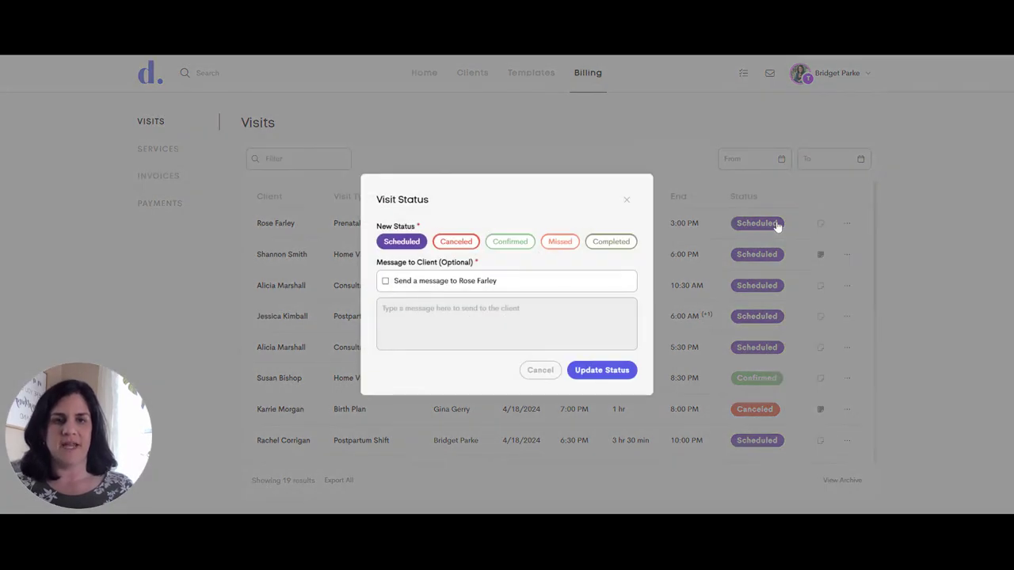
click(626, 200)
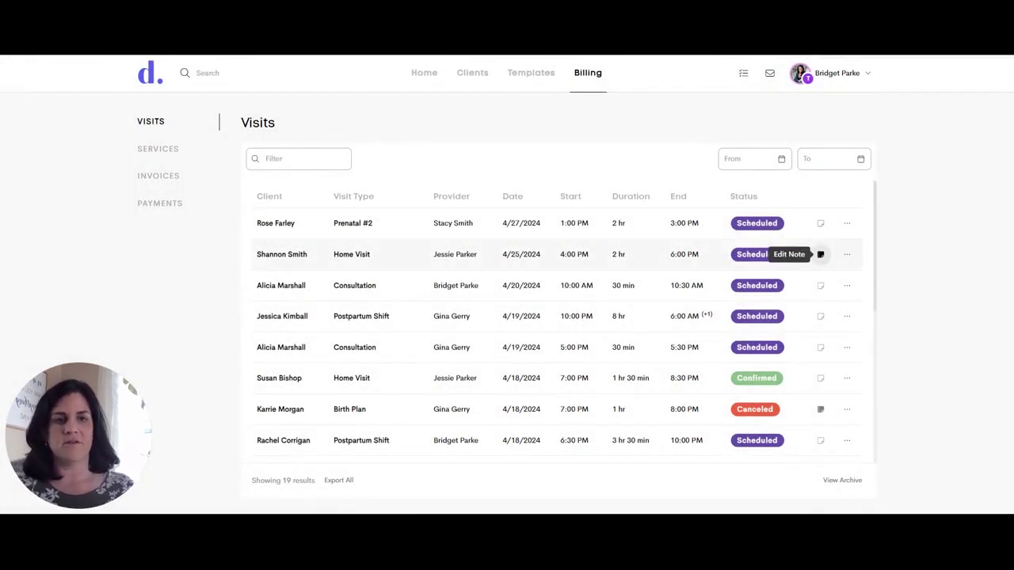
Step: Append 'I can add to it' to the 4/25 Home Visit note and save it
click(821, 255)
click(457, 223)
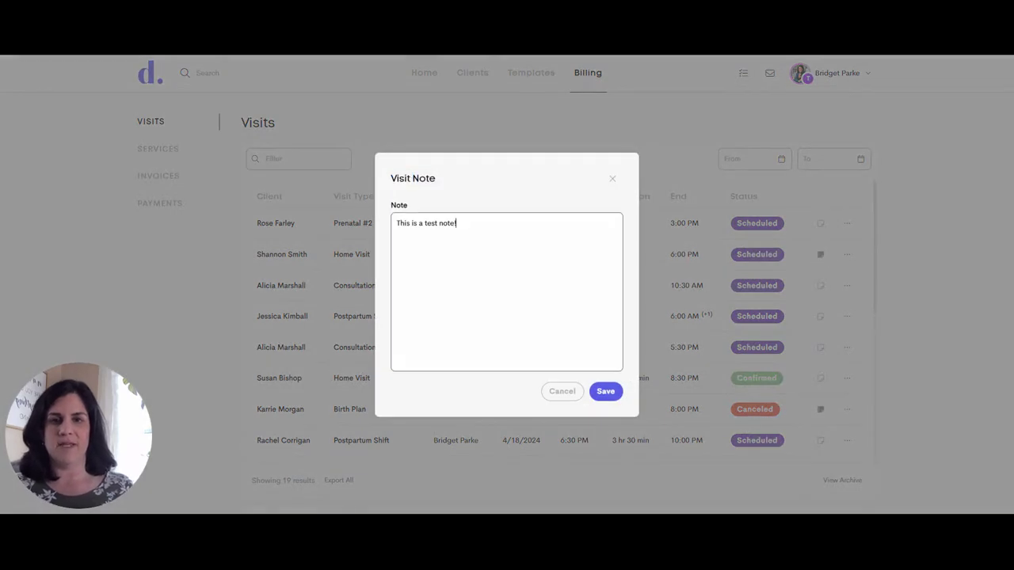
text(I can add to it)
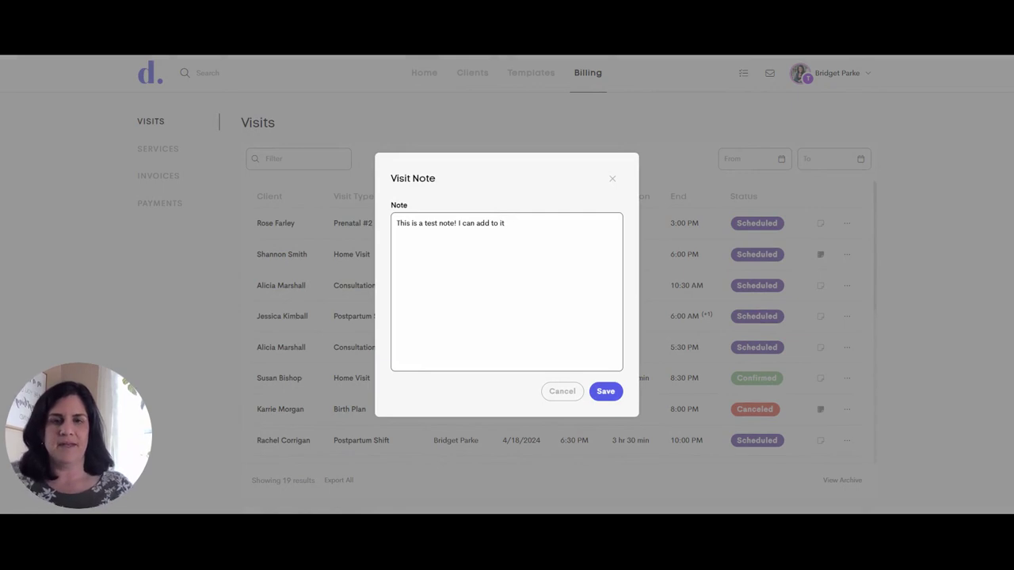
click(604, 392)
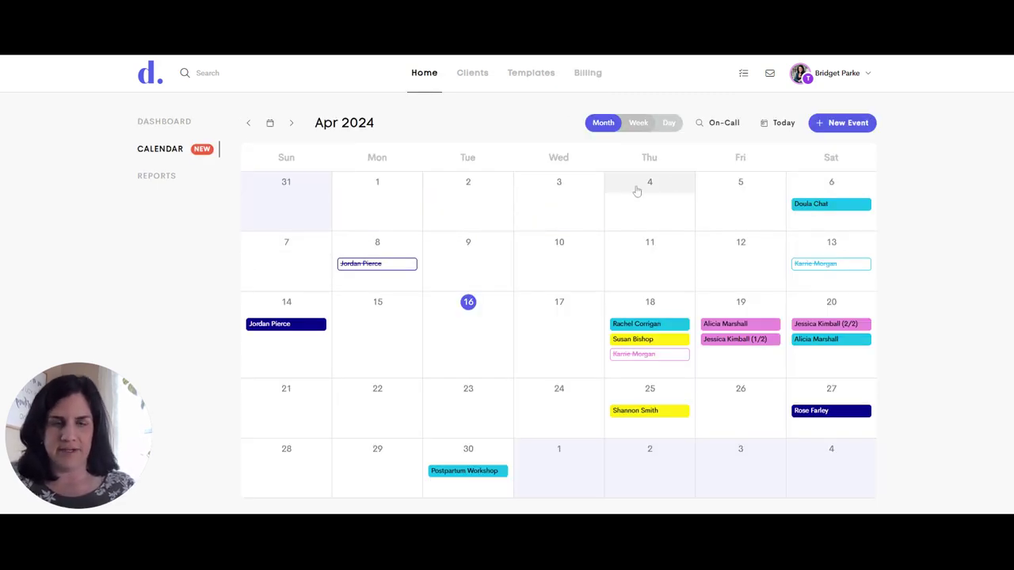
Step: Open the On-Call Windows timeline and expand the first and second provider groups
click(723, 123)
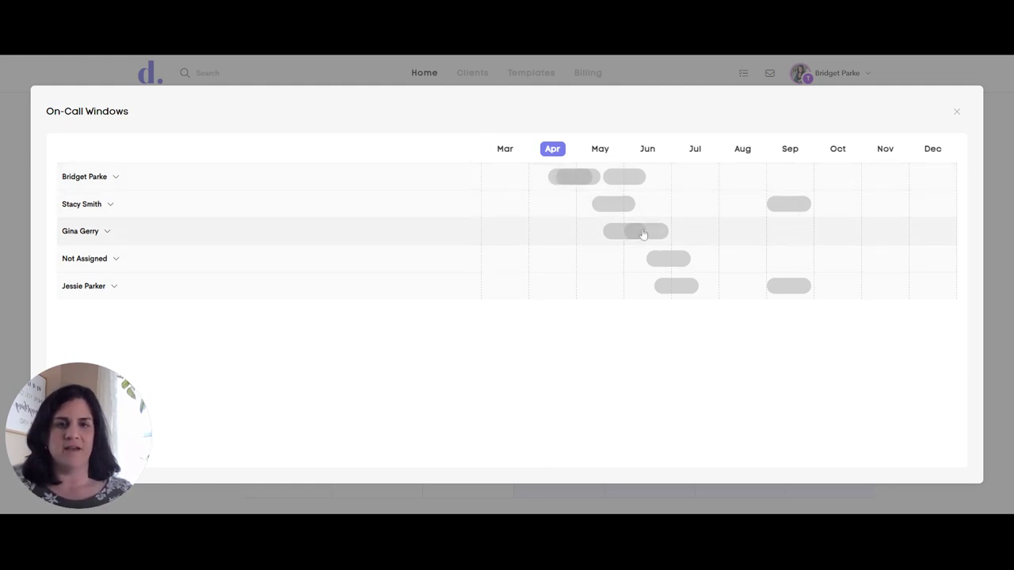
click(116, 177)
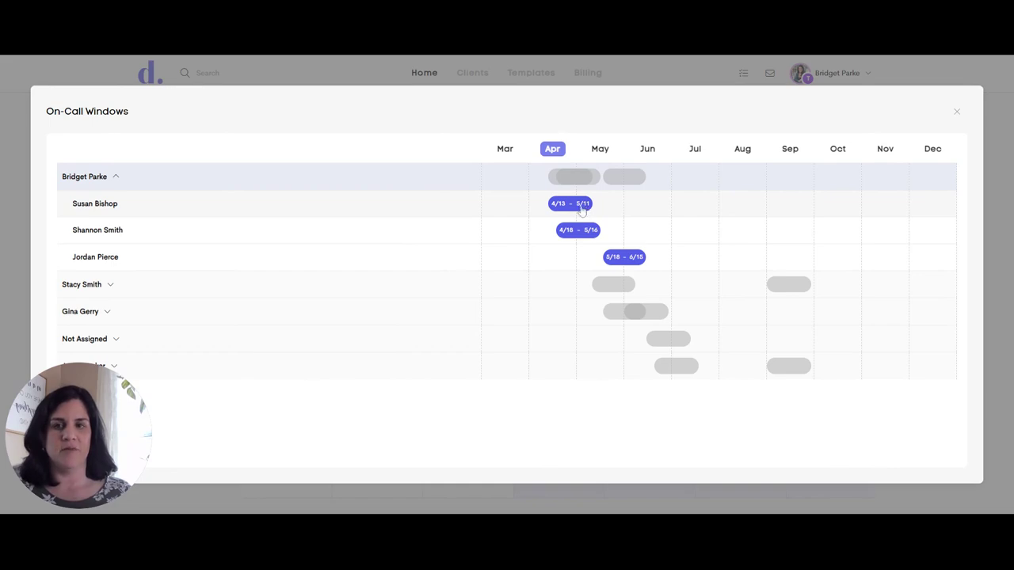
click(163, 286)
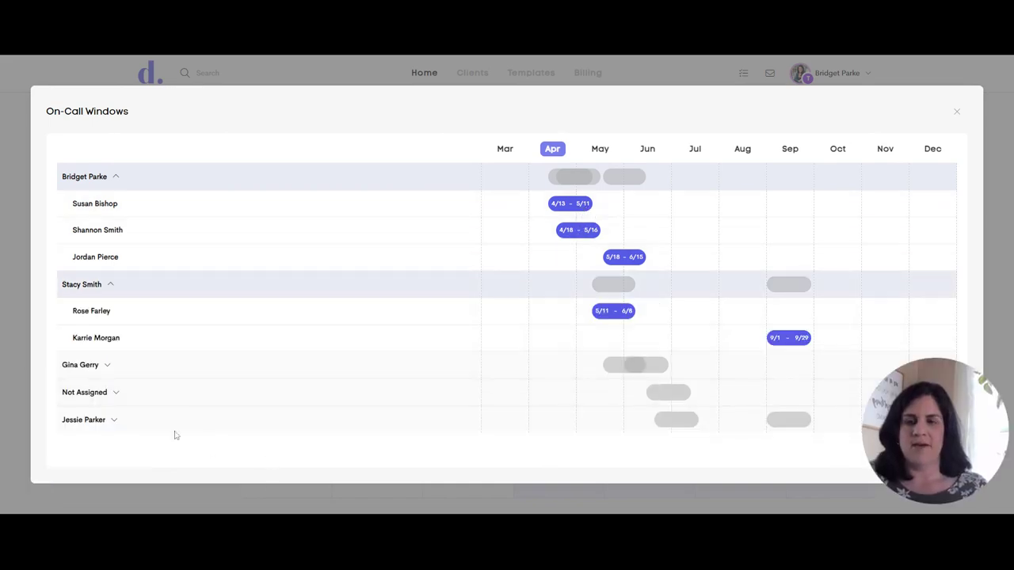
Step: Expand and collapse the third and last provider groups, leaving the first two groups expanded
click(107, 366)
scroll(111, 396, down, 1)
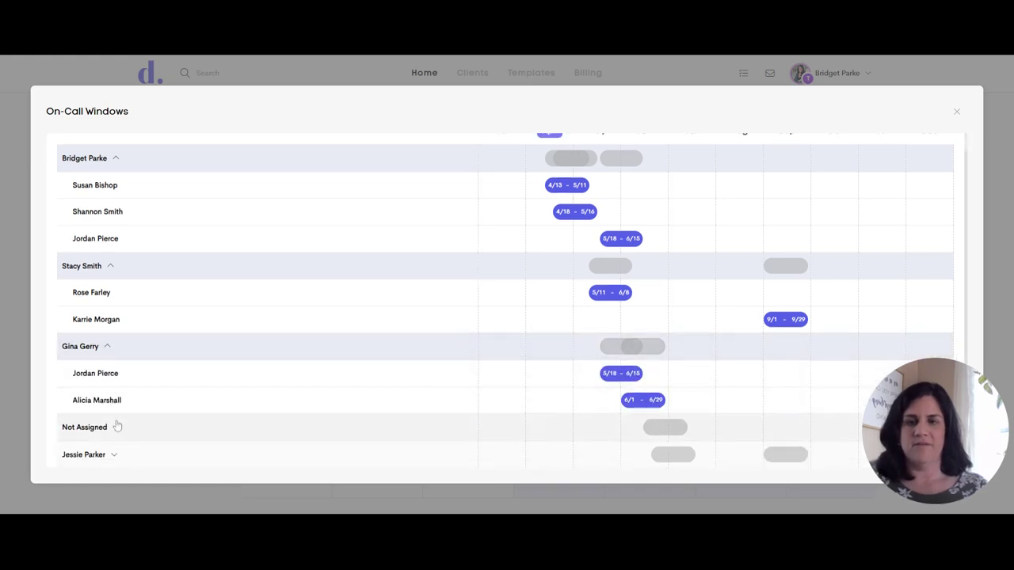
scroll(132, 428, down, 2)
click(151, 400)
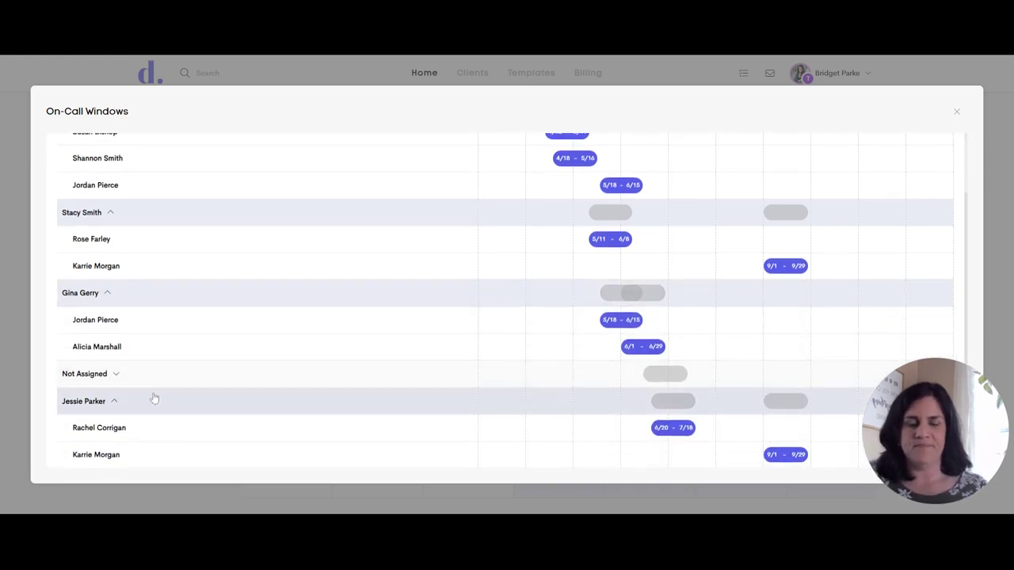
click(111, 402)
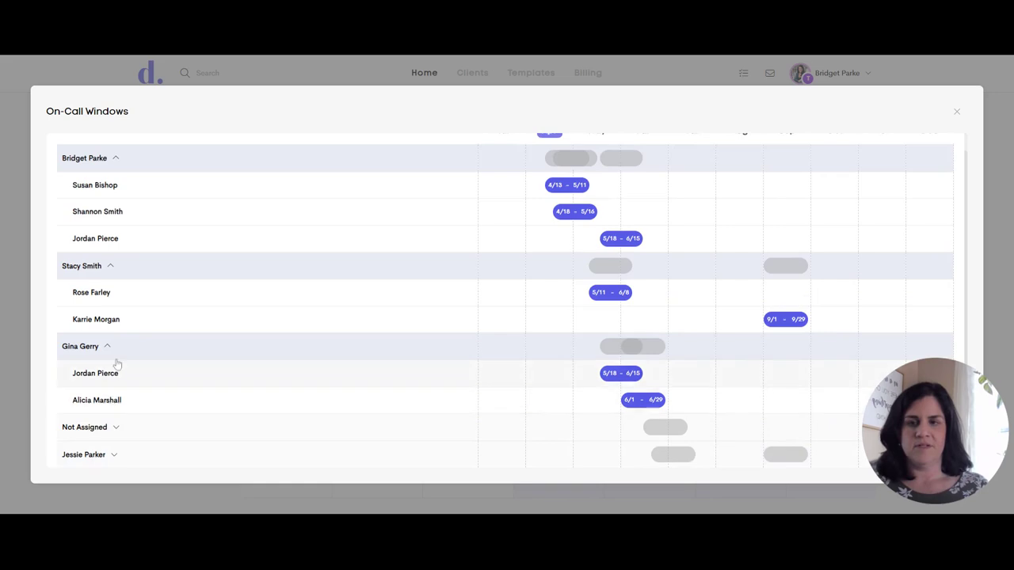
click(112, 265)
click(123, 312)
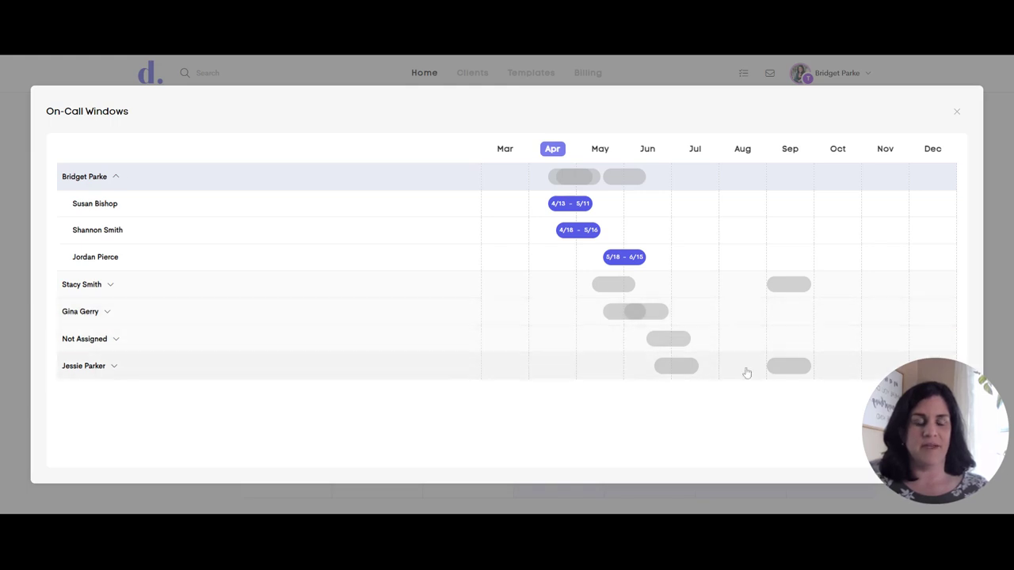
click(146, 289)
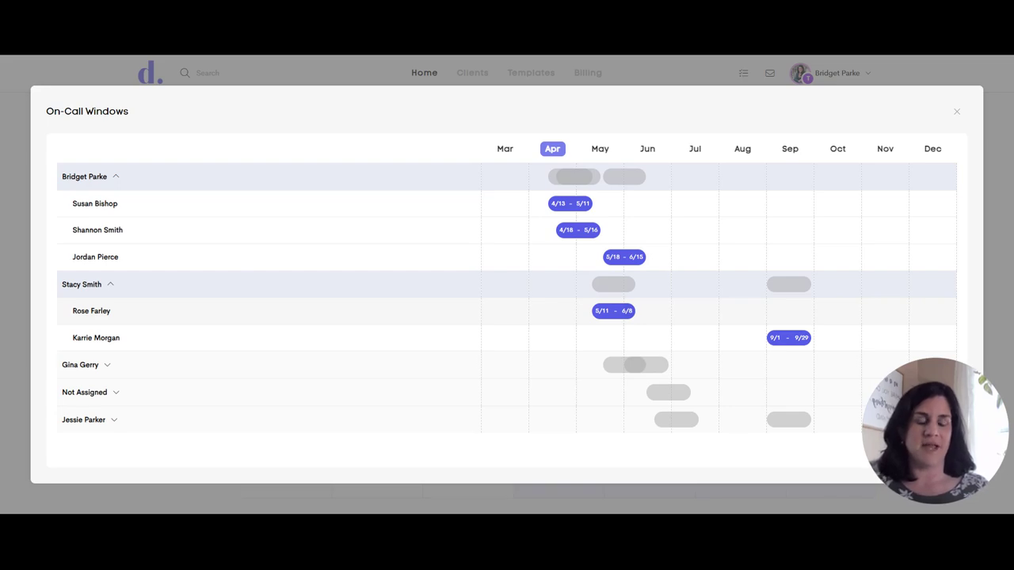
Step: Change the 5/11–6/8 on-call window to start 4/27/2024 and end 5/25/2024, then save
click(611, 311)
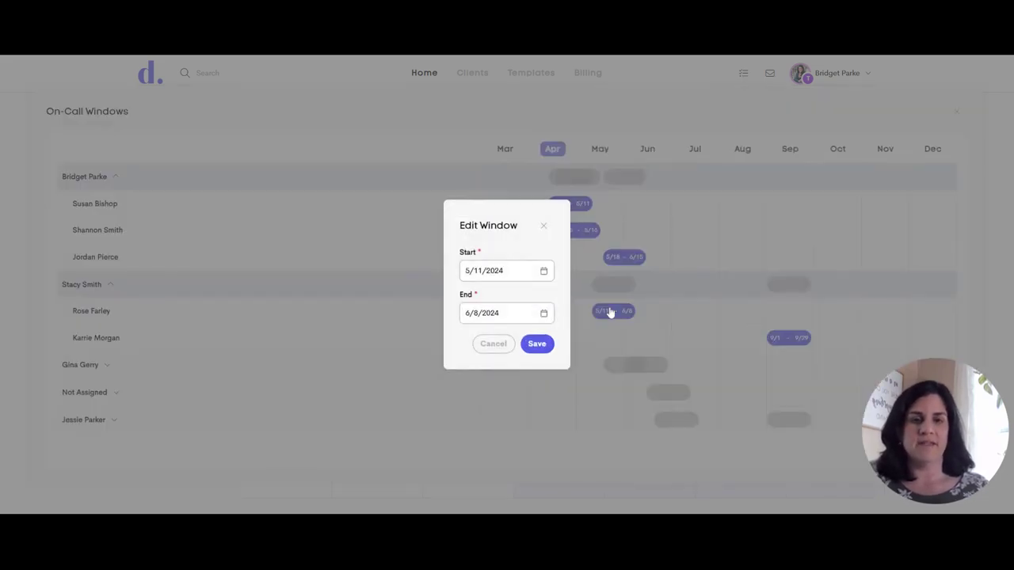
click(544, 271)
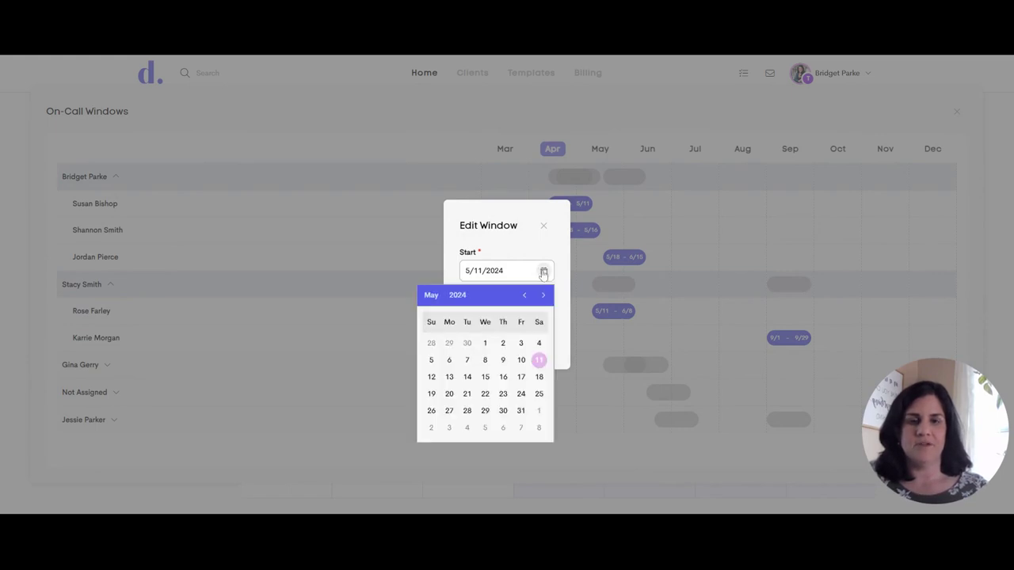
click(525, 294)
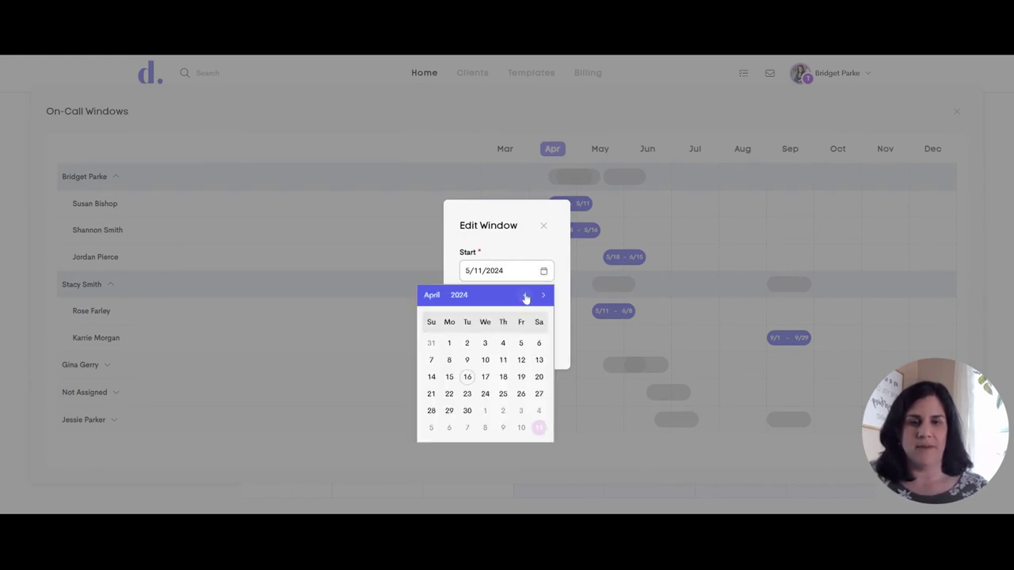
click(539, 393)
click(544, 314)
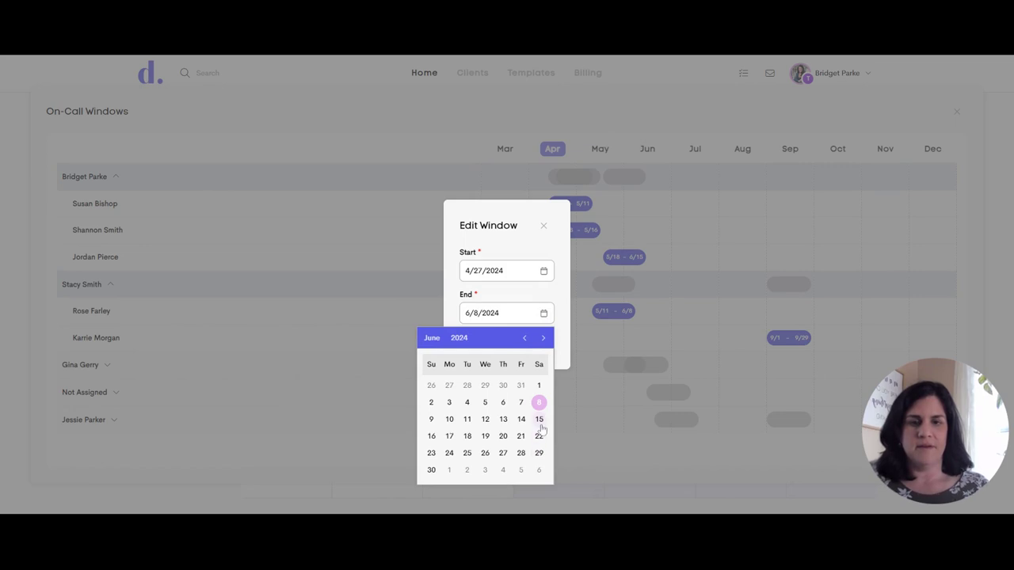
click(524, 338)
click(539, 435)
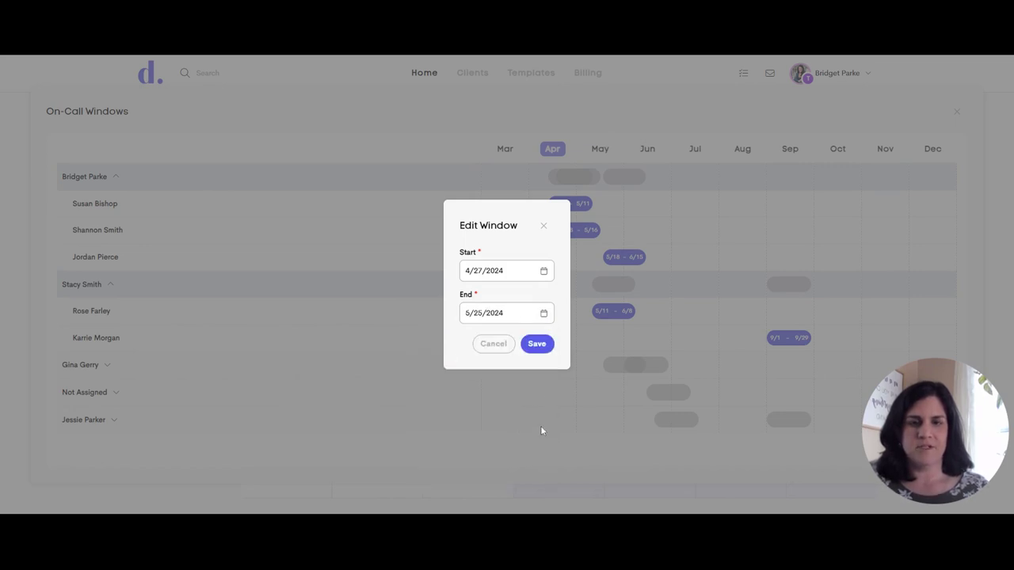
click(548, 343)
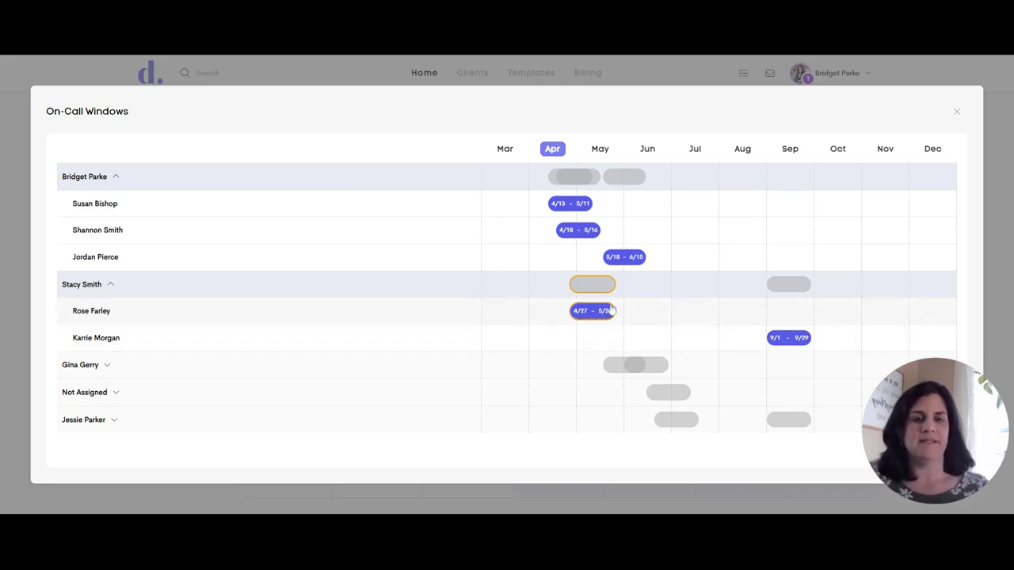
Step: Collapse the second provider's group, expand and collapse Not Assigned, then collapse the first provider's group
click(111, 285)
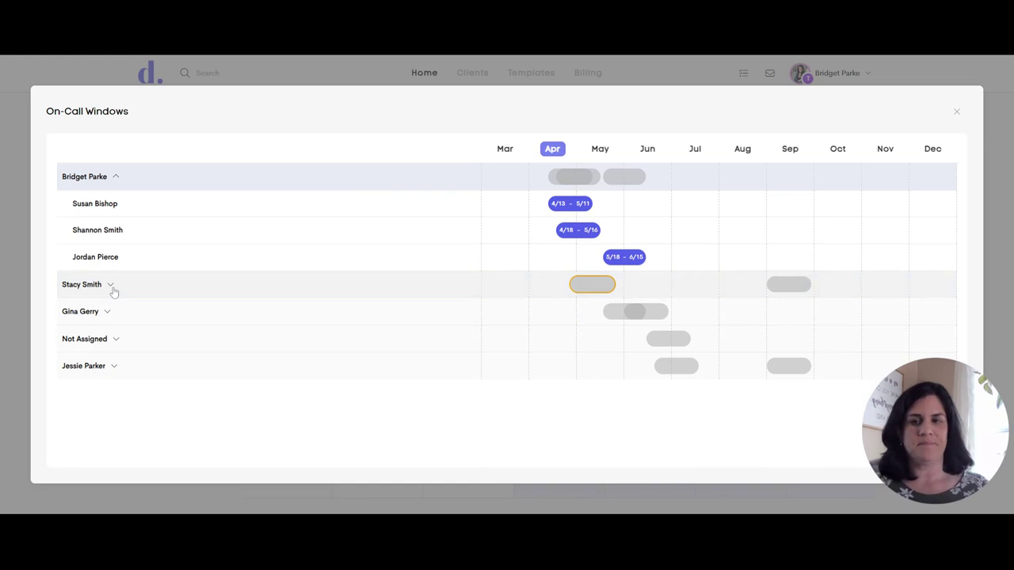
click(116, 339)
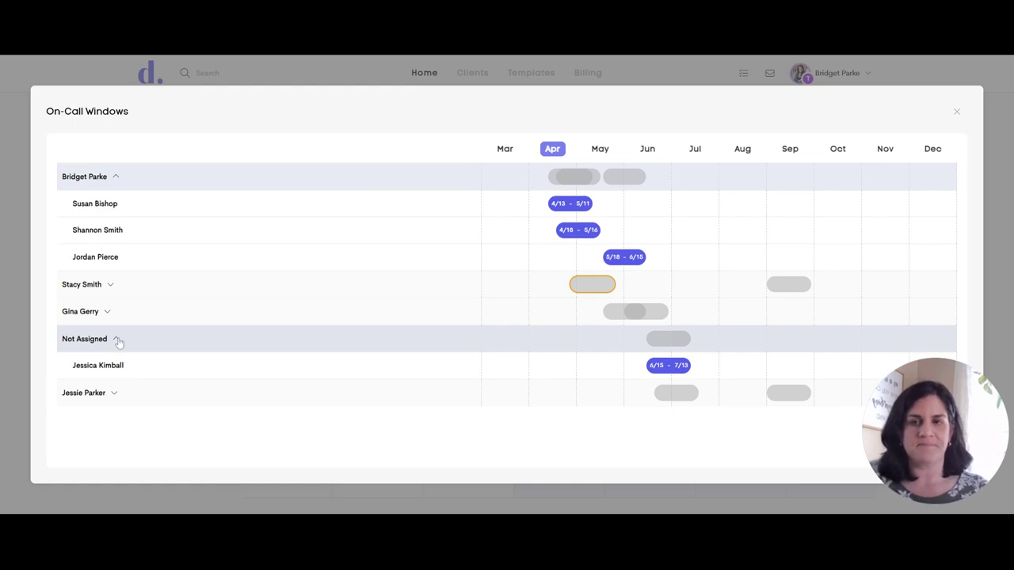
double_click(118, 342)
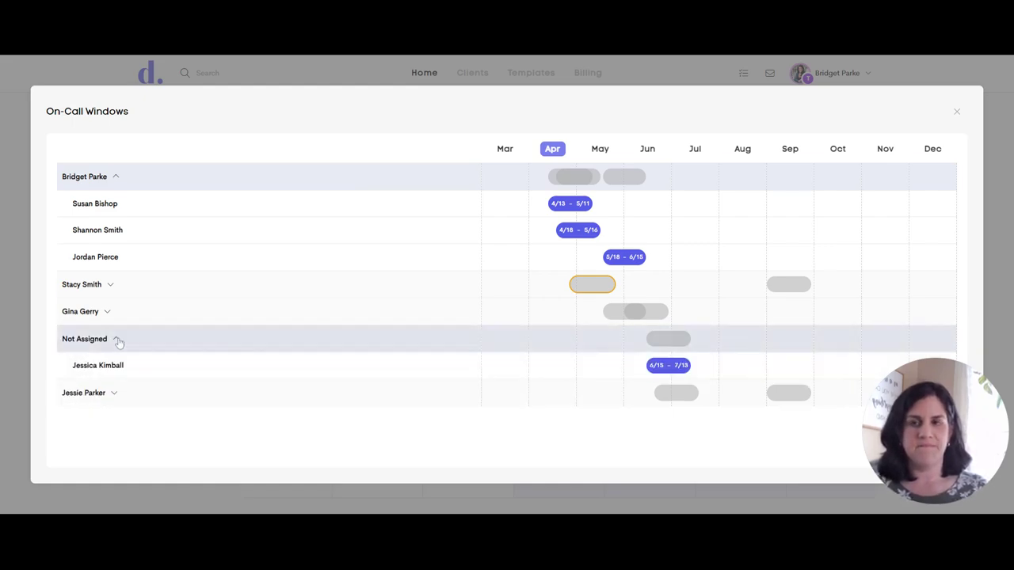
click(117, 341)
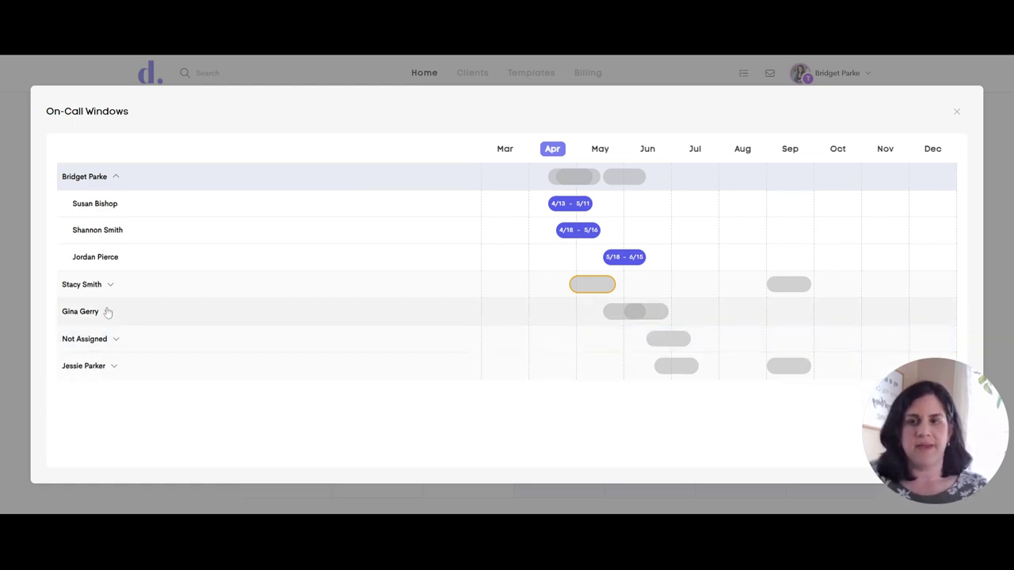
click(116, 177)
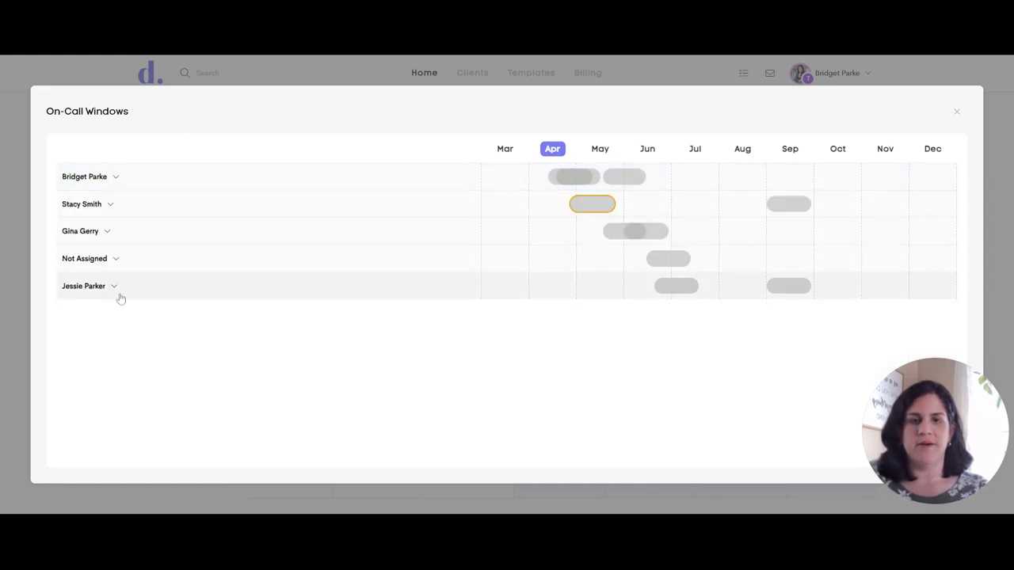